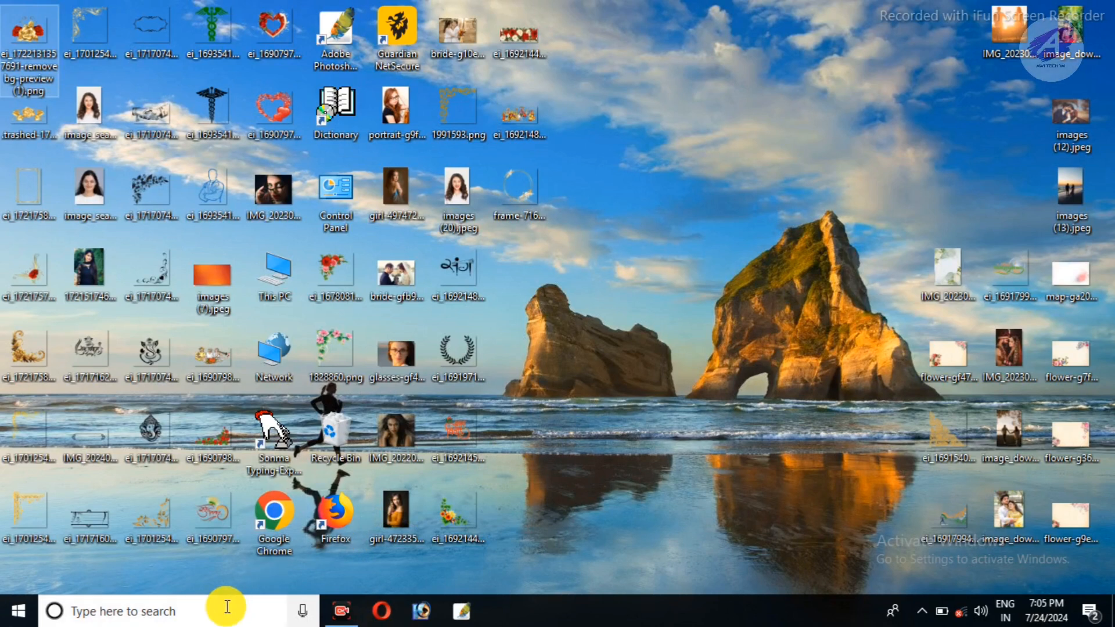
Open Word 2016 and create a blank document
text(word)
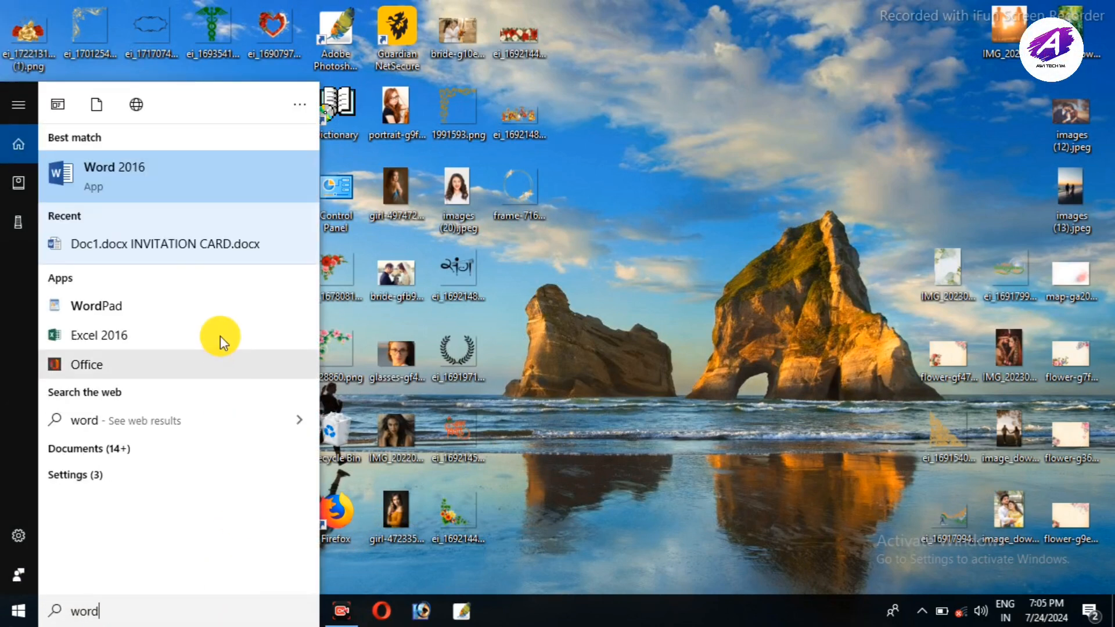
click(129, 189)
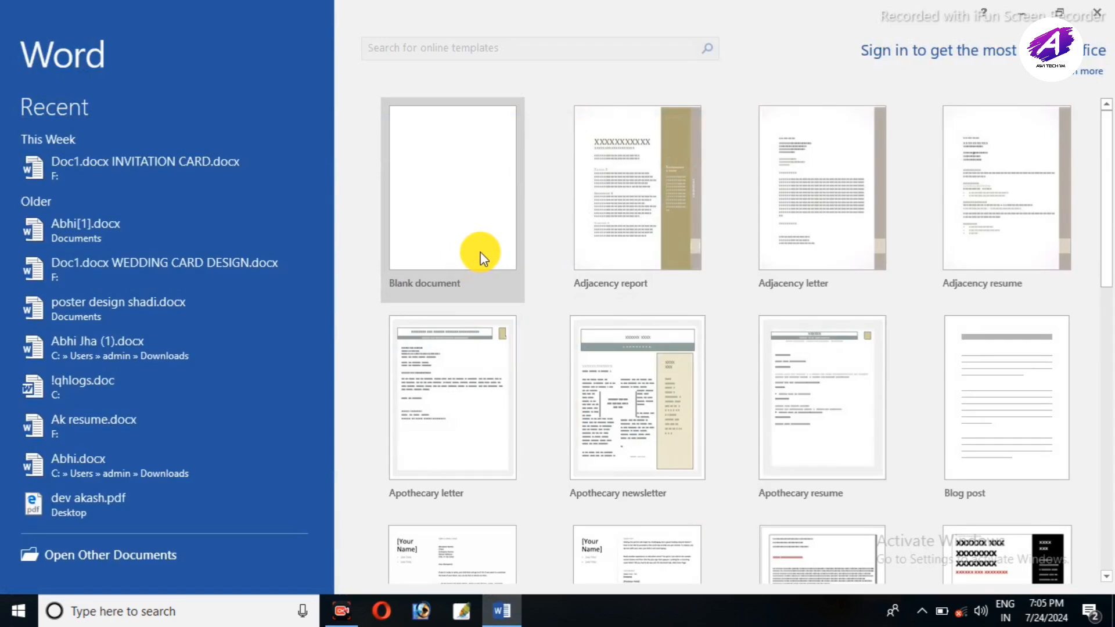
click(475, 254)
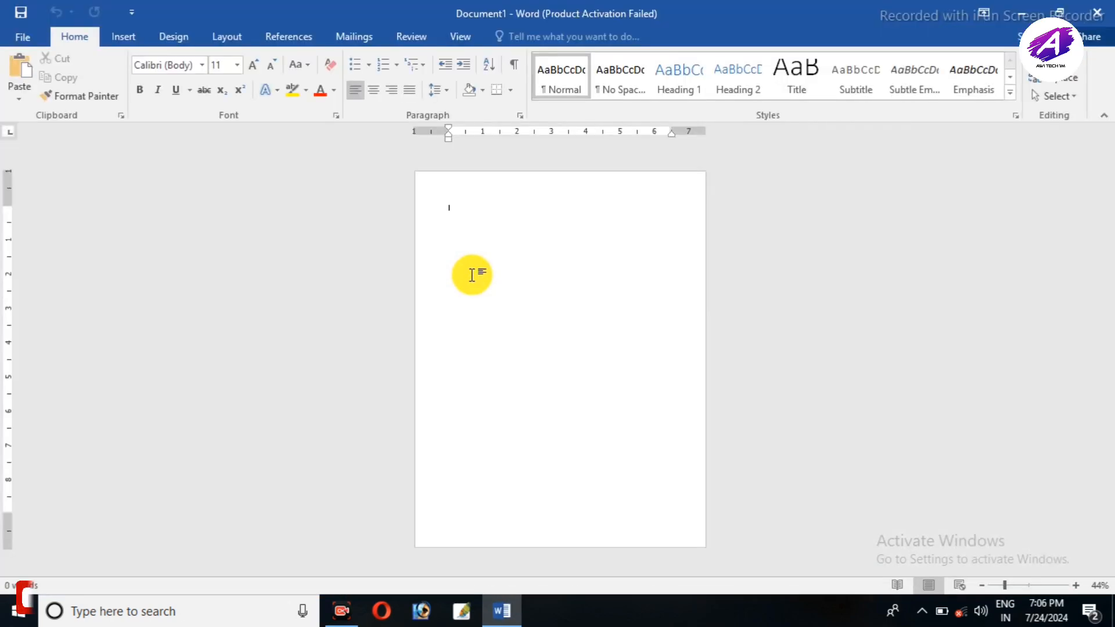
Set the page size to A4 and apply Narrow margins
click(228, 37)
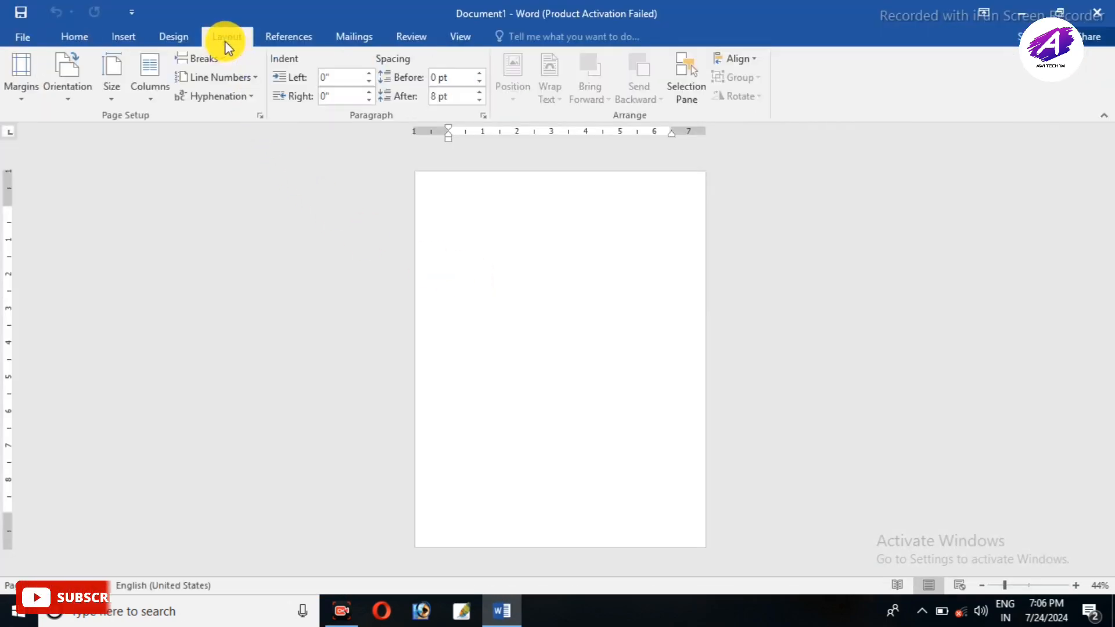
click(109, 94)
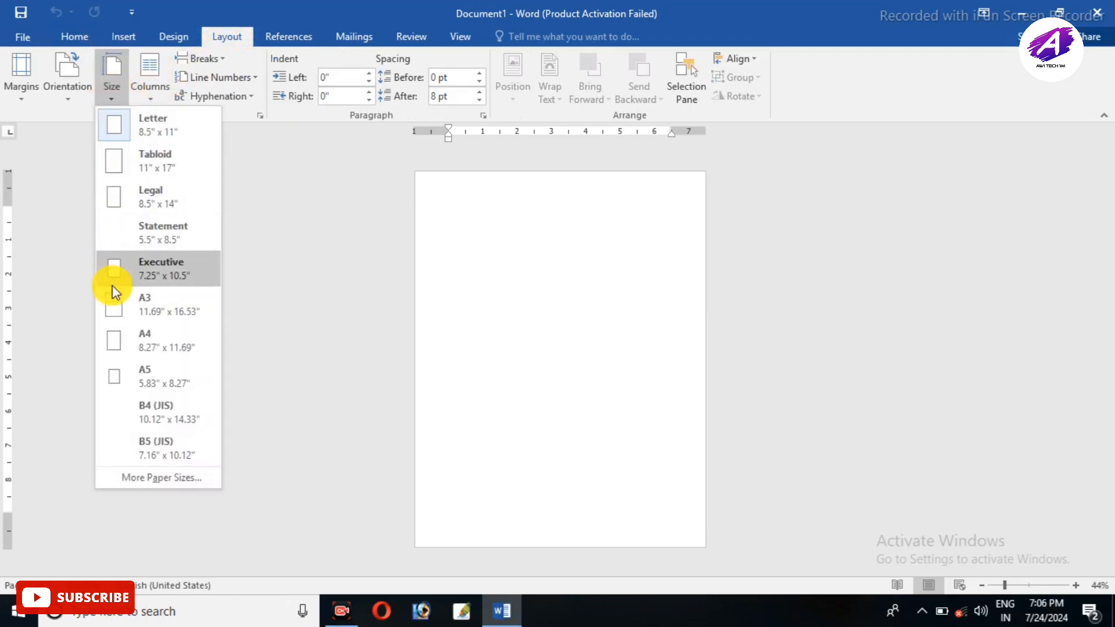
click(145, 353)
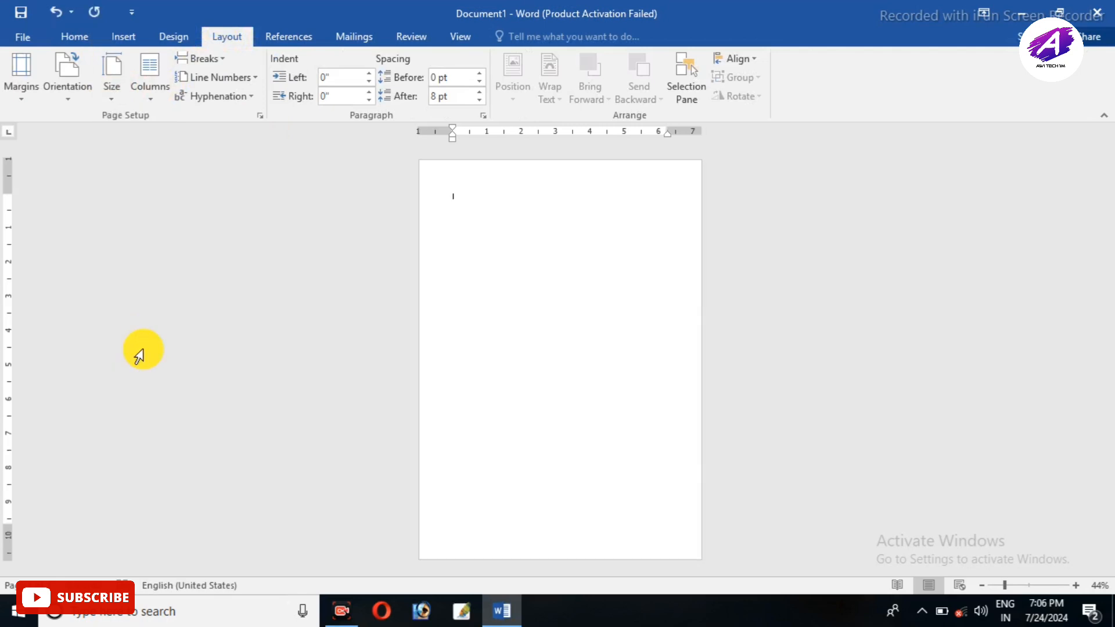
click(27, 96)
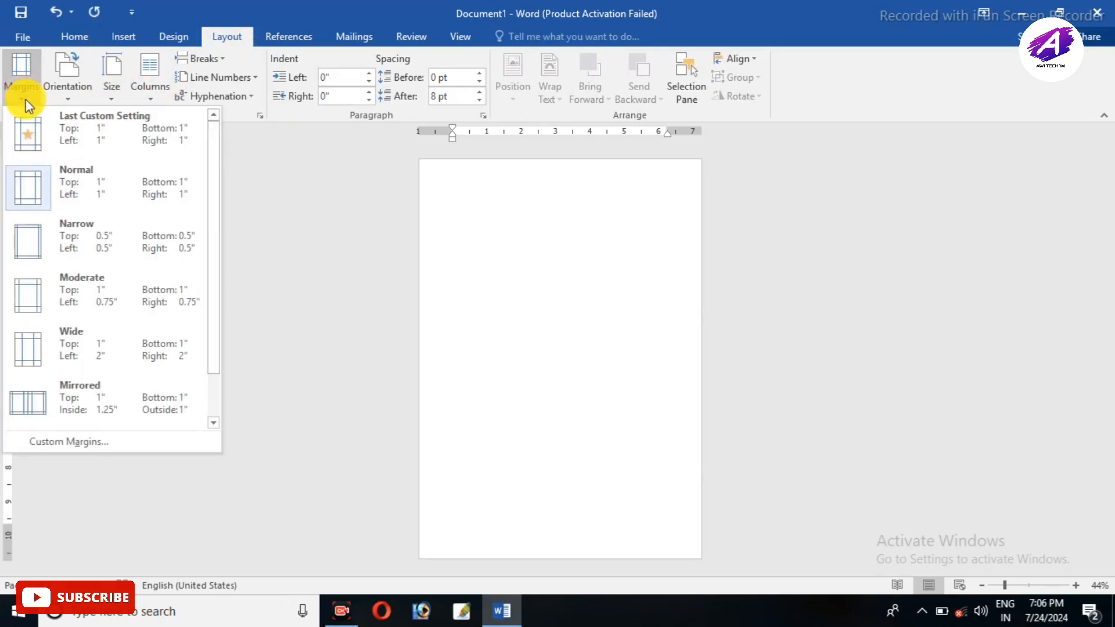
click(87, 245)
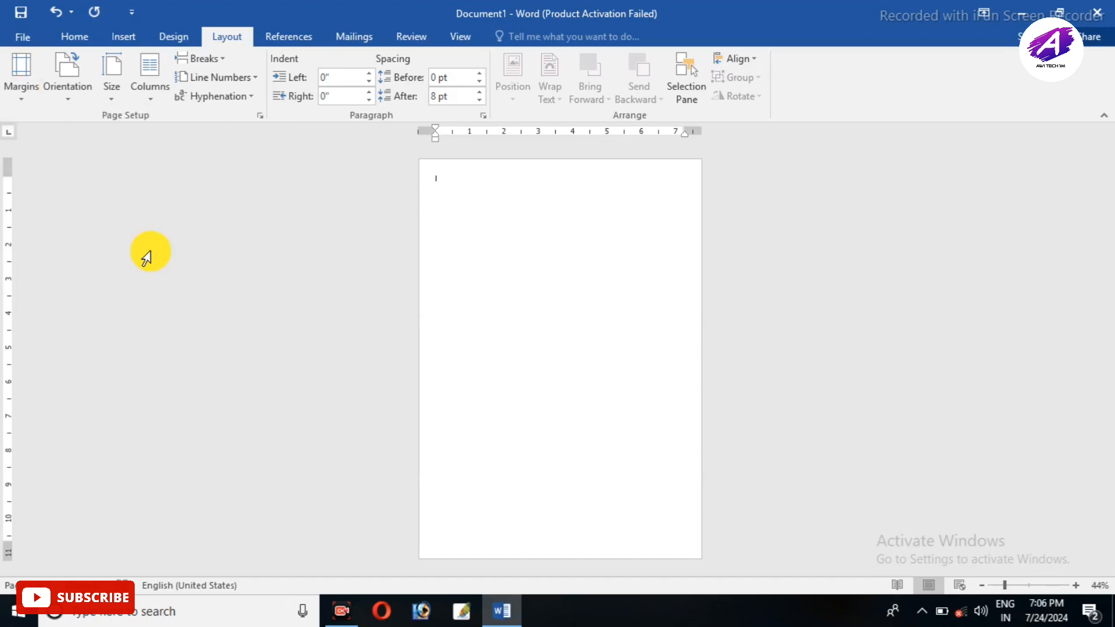
Fill the page background with the standard dark blue color
click(173, 39)
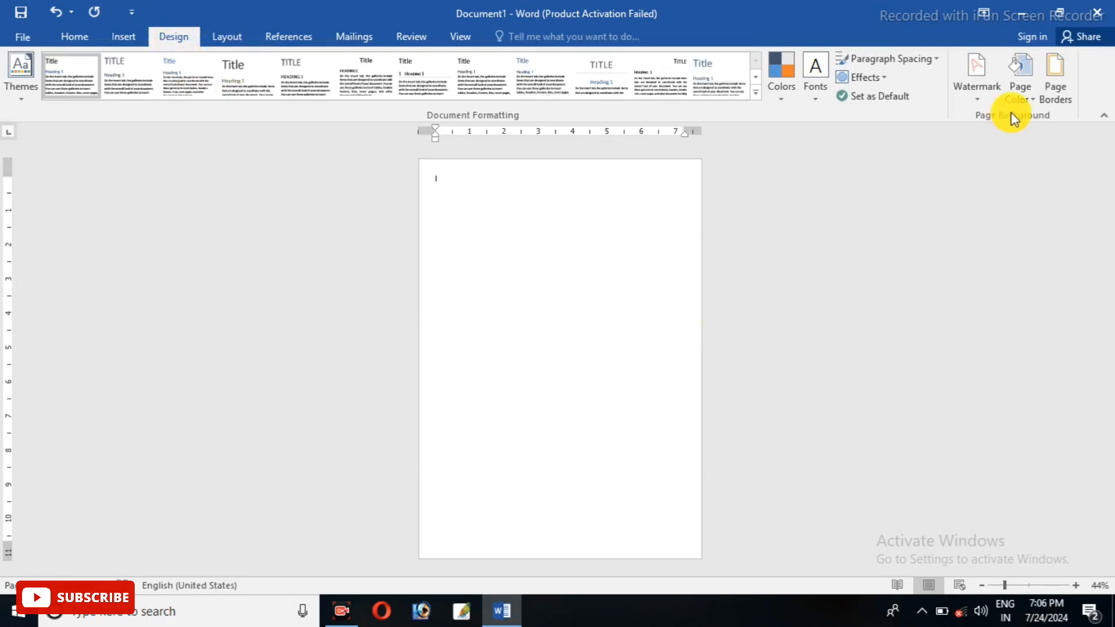
click(1020, 97)
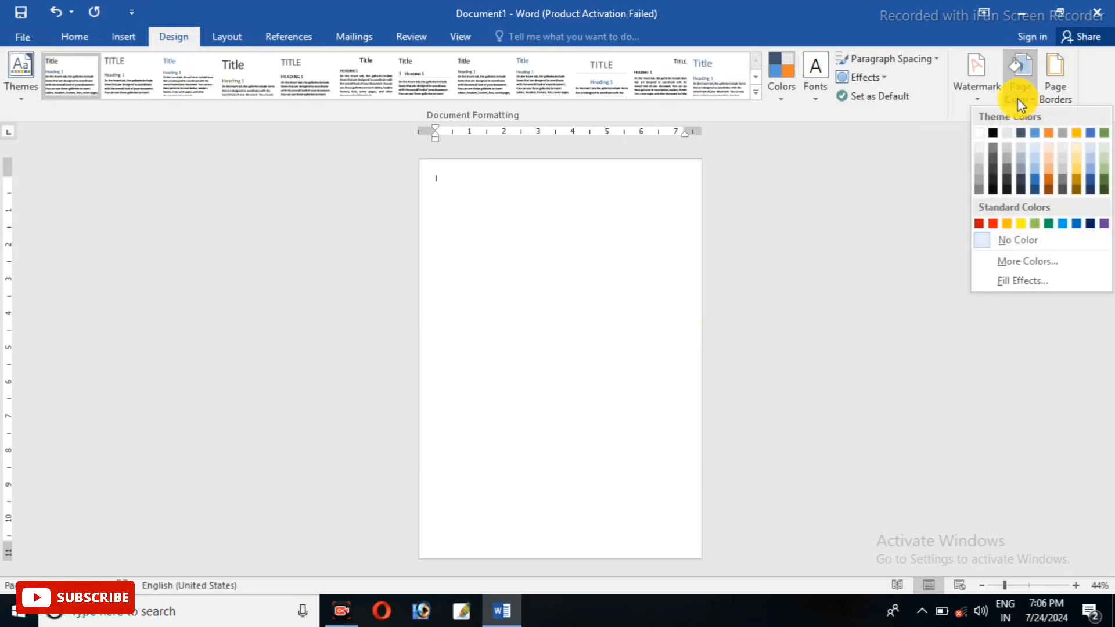
click(1093, 225)
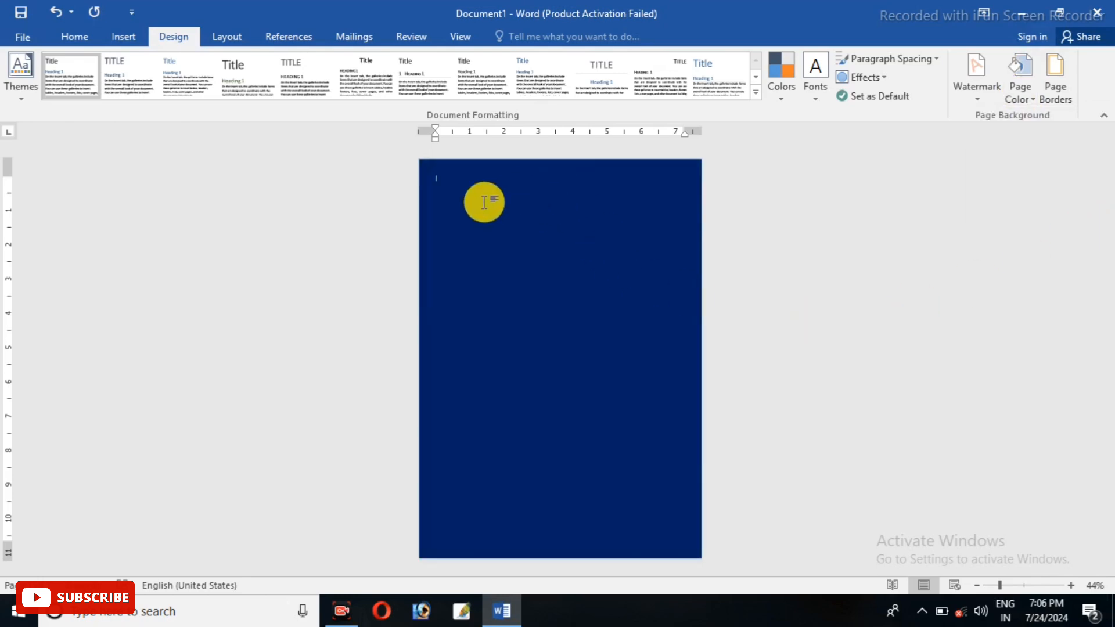
click(124, 36)
click(155, 76)
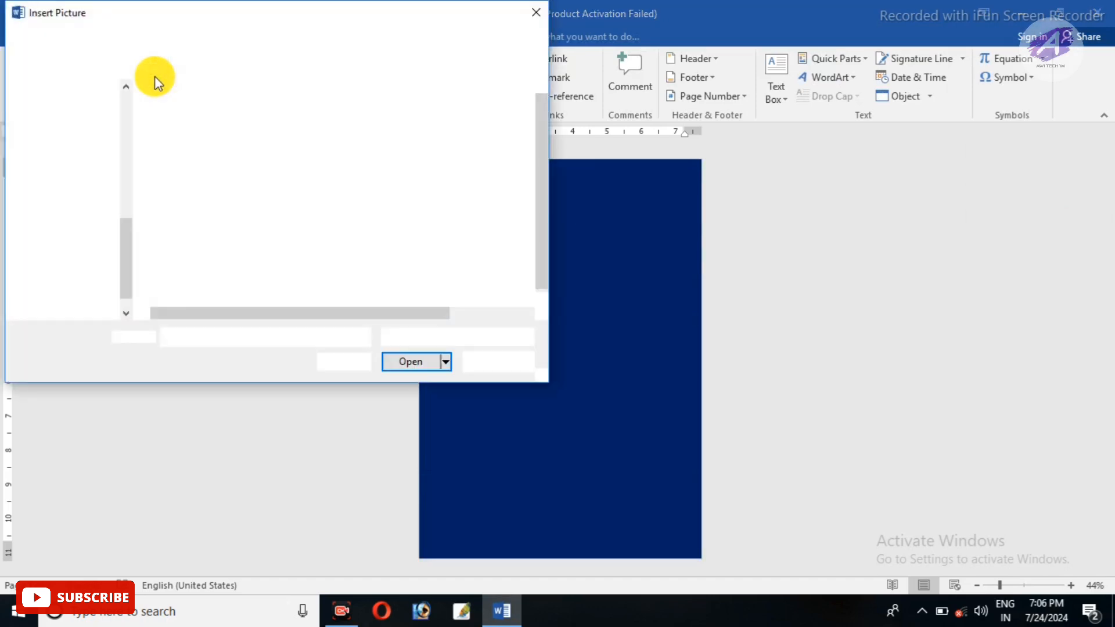
click(65, 162)
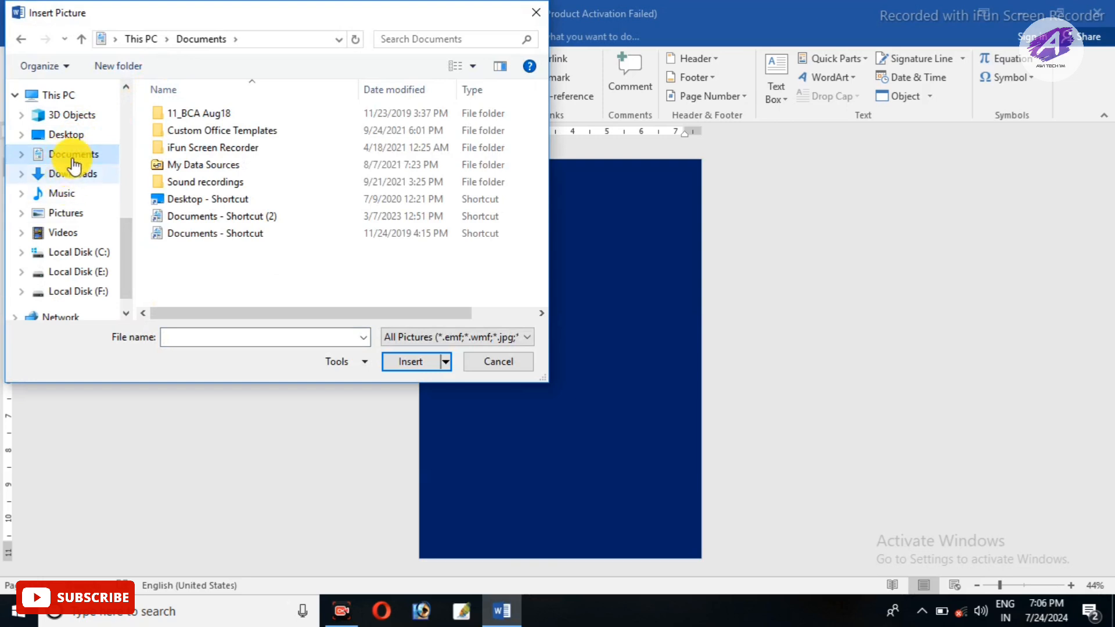
click(73, 143)
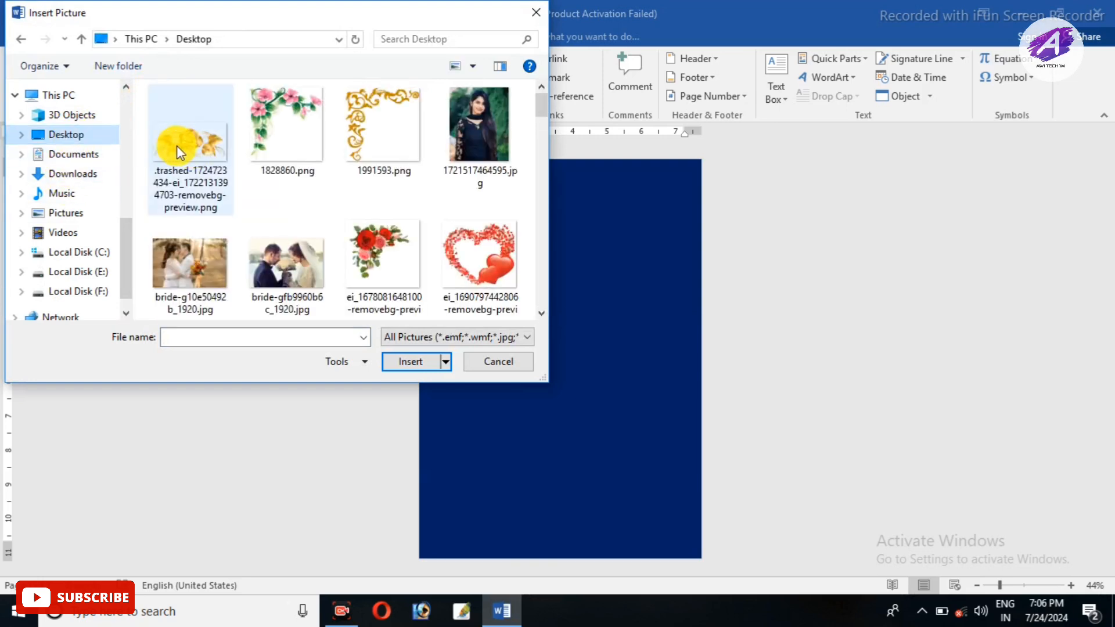
click(176, 145)
click(405, 364)
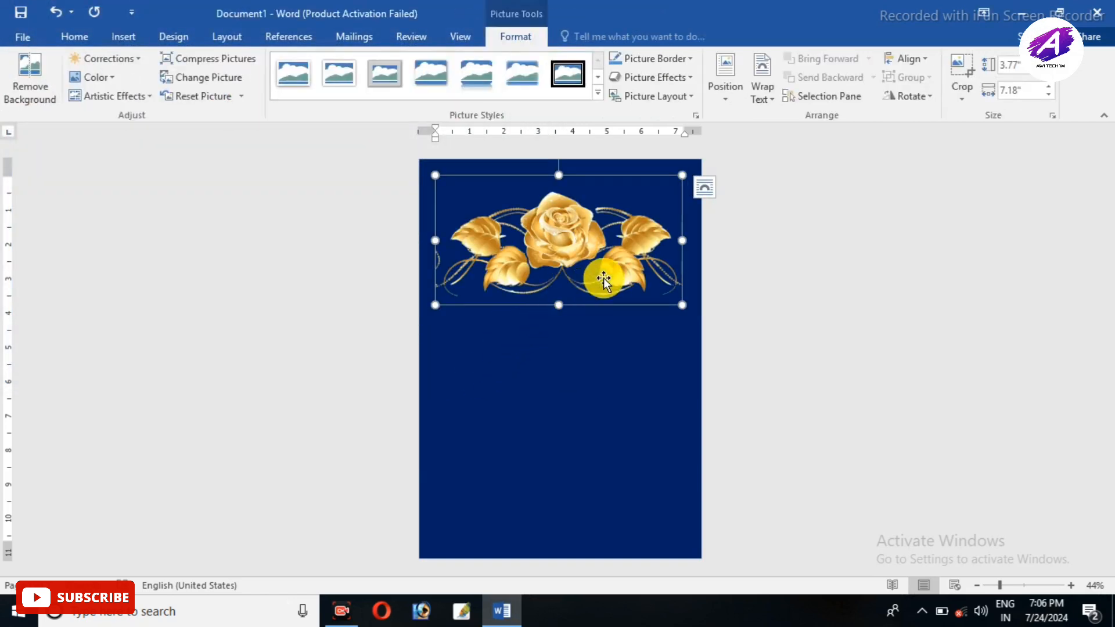
Set the rose picture's text wrapping to In Front of Text and flip it vertically
click(764, 96)
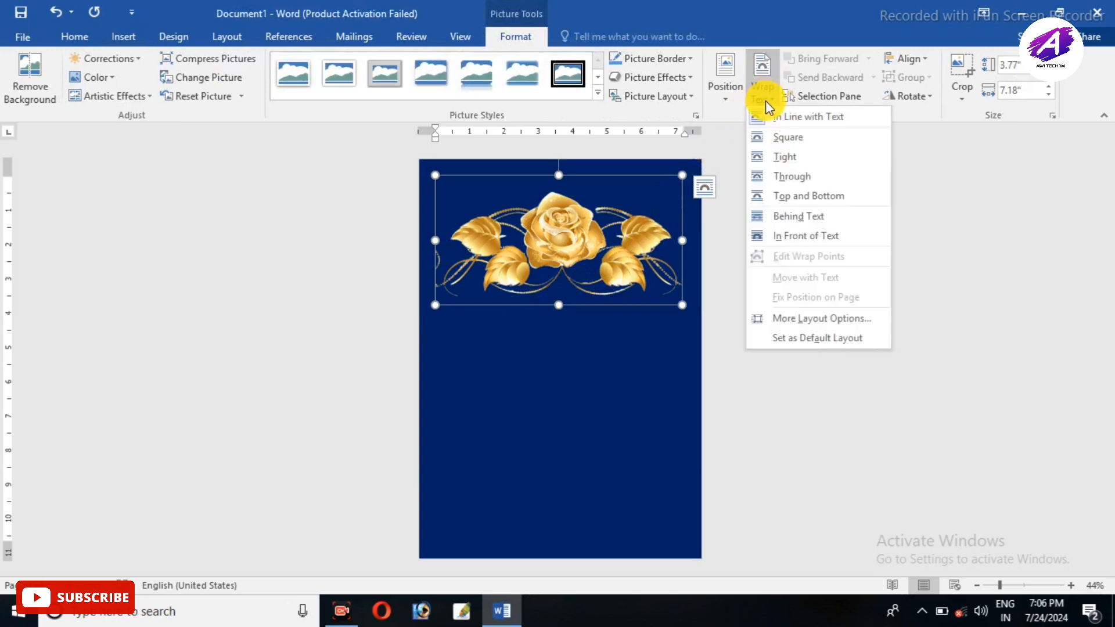
click(779, 241)
click(908, 96)
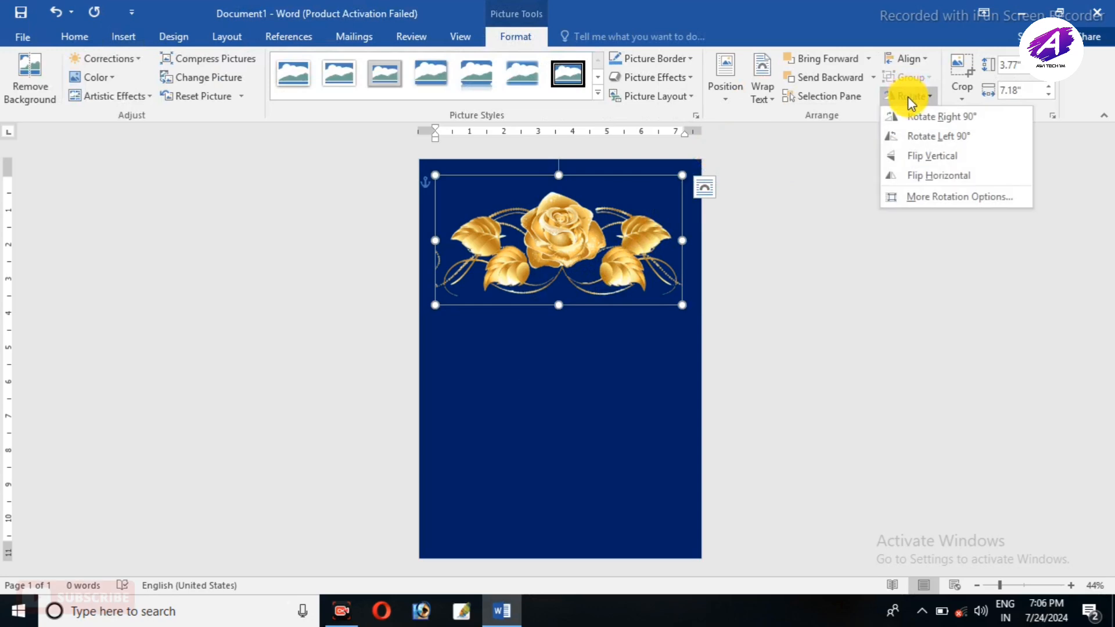
click(910, 166)
Shrink the rose picture to about 1.87 by 3.55 inches and line up two copies beside it across the page's top edge
drag(624, 267, 505, 178)
drag(547, 219, 533, 204)
drag(472, 179, 627, 186)
click(474, 176)
drag(475, 175, 649, 168)
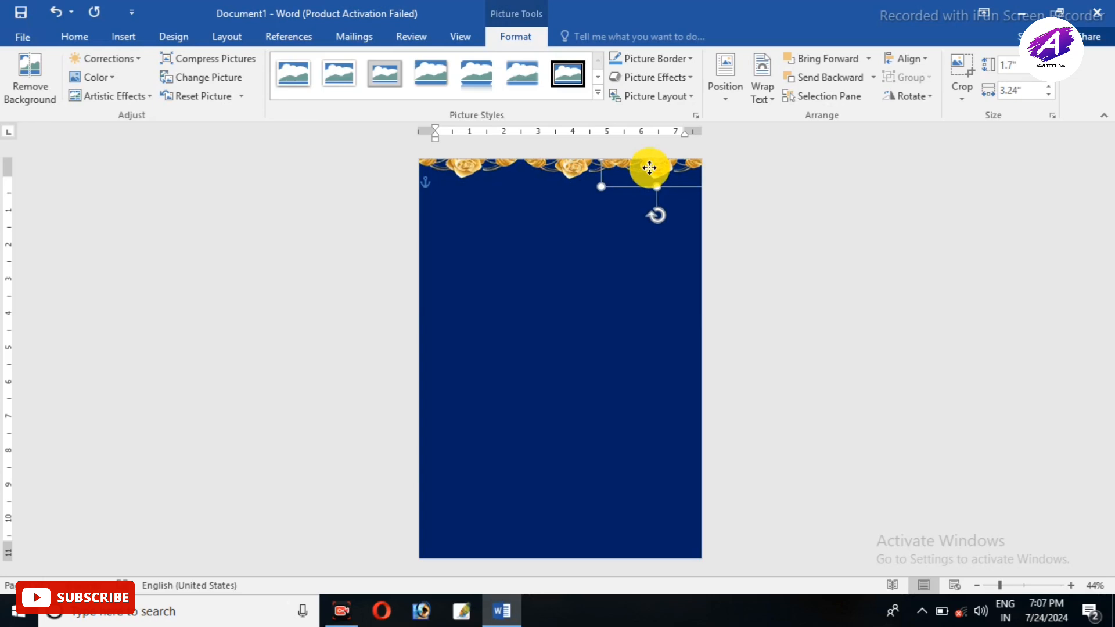
Select the three rose pictures along the page's top edge and group them
click(462, 167)
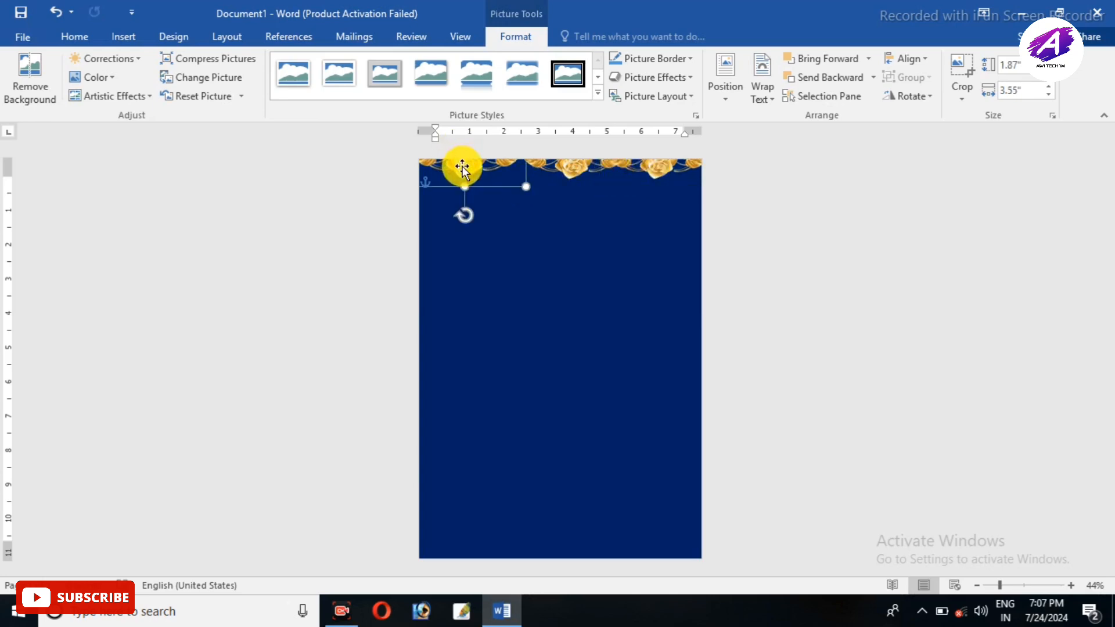
shift+click(556, 165)
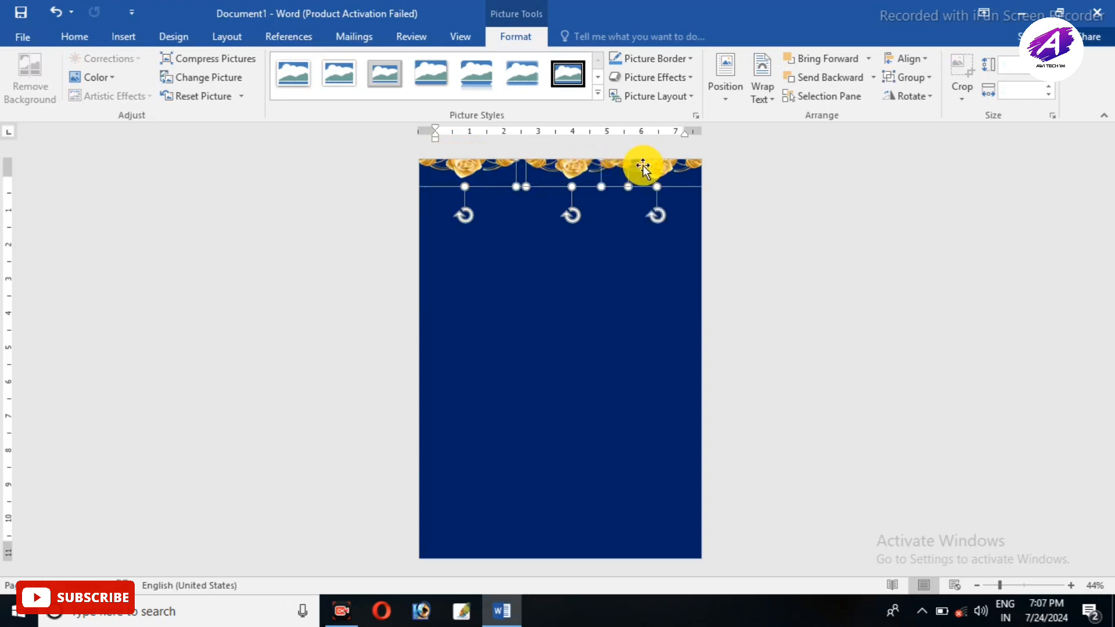
right_click(643, 165)
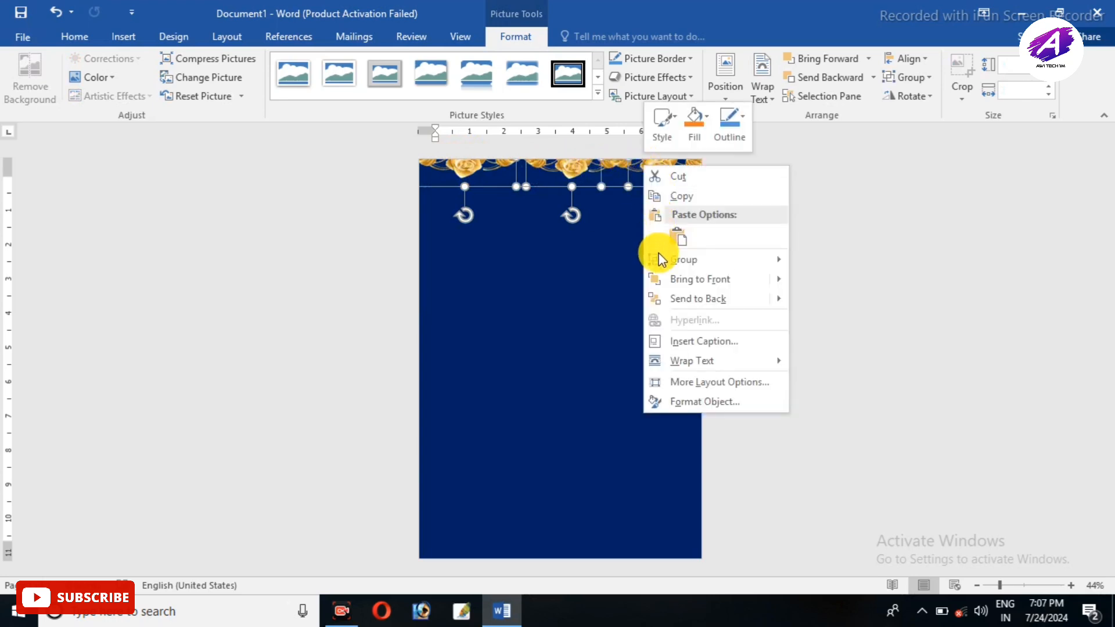
mouse_move(704, 260)
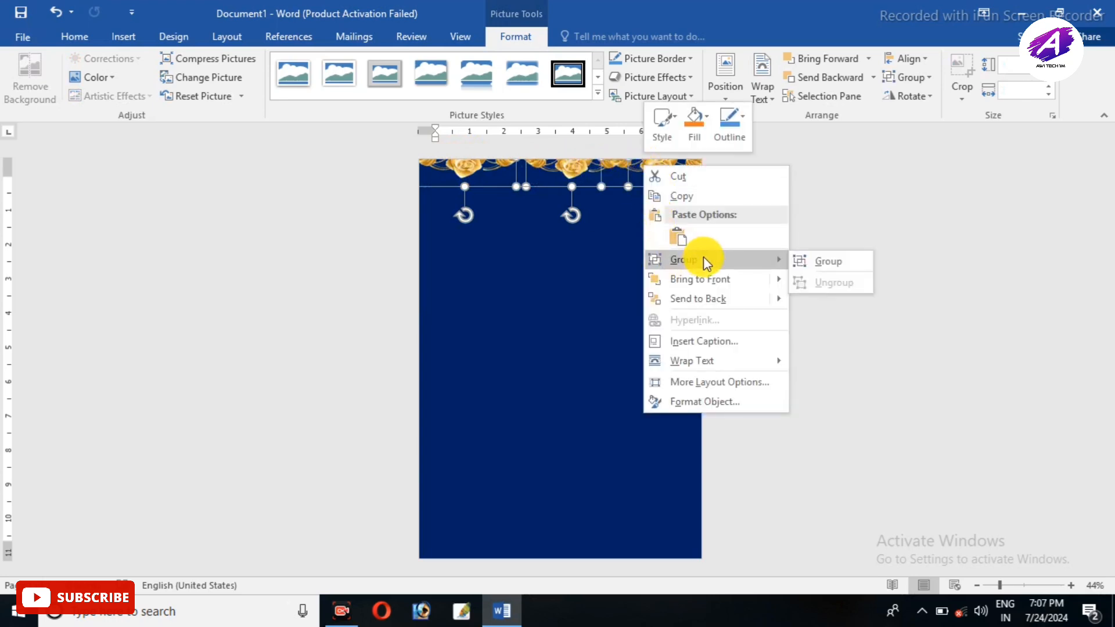
click(821, 263)
Copy the grouped rose border, turn it upside down and place it along the page's bottom edge
click(560, 180)
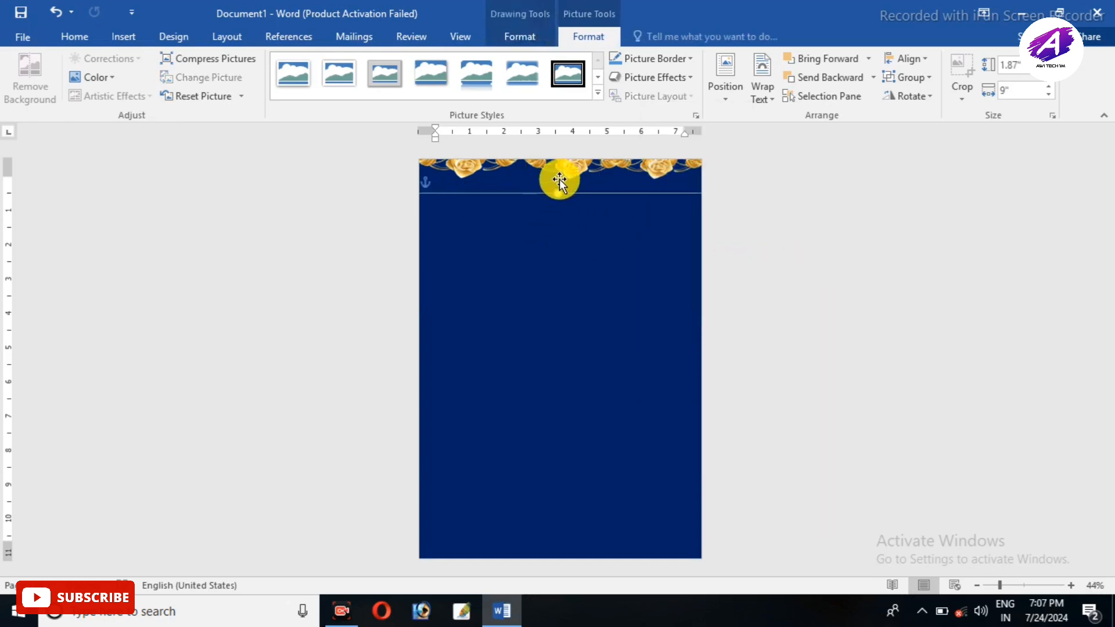
ctrl+drag(554, 182, 543, 486)
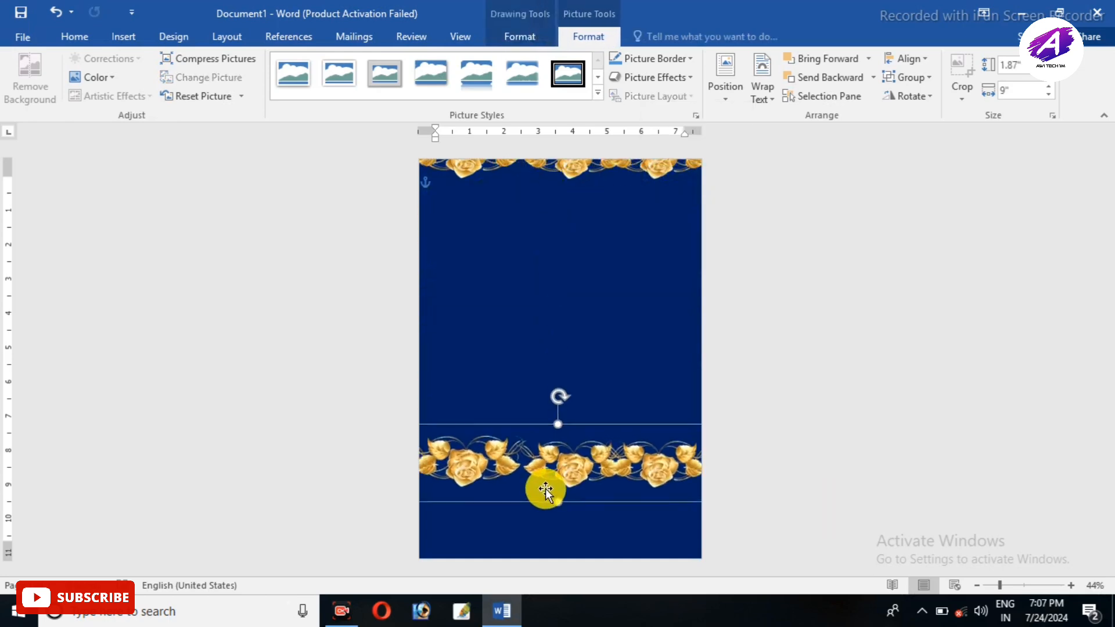
drag(564, 396, 548, 563)
drag(546, 465, 547, 566)
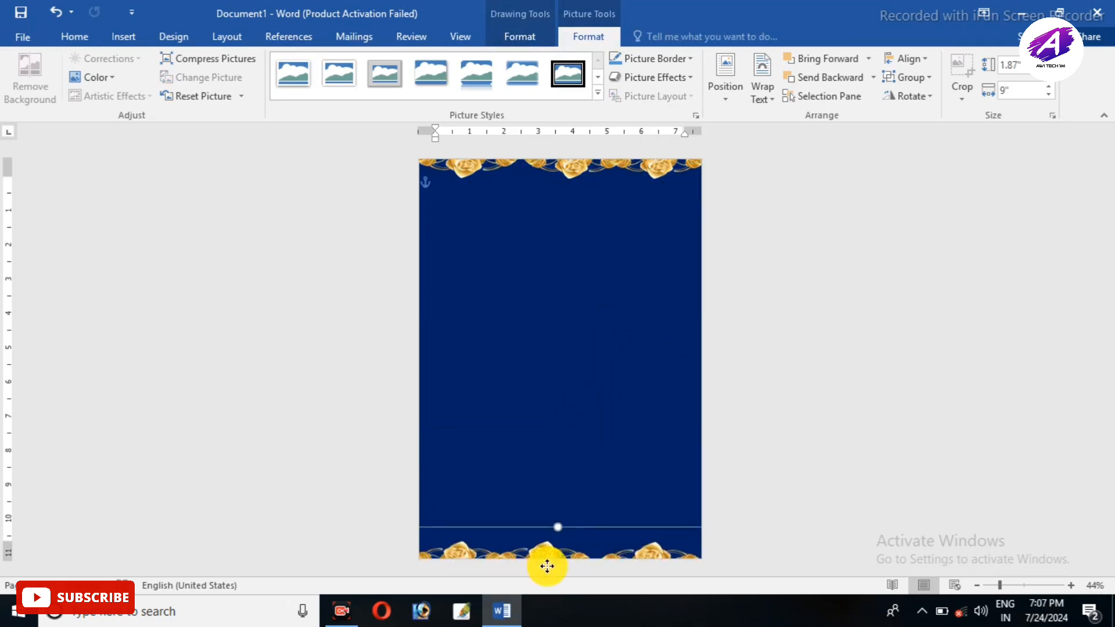
Copy the top rose border, rotate it upright and place it along the page's left edge
click(538, 175)
ctrl+drag(537, 173, 421, 305)
click(516, 341)
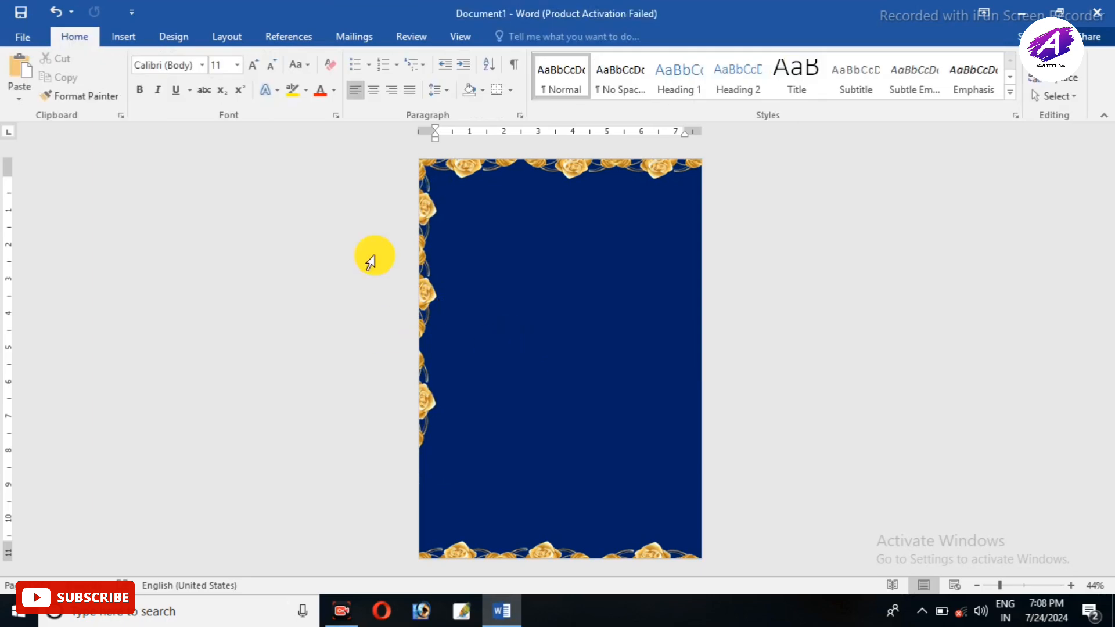
Insert the gold rose picture from the Desktop folder again and set its text wrapping to In Front of Text
click(116, 34)
click(159, 85)
click(196, 141)
click(409, 374)
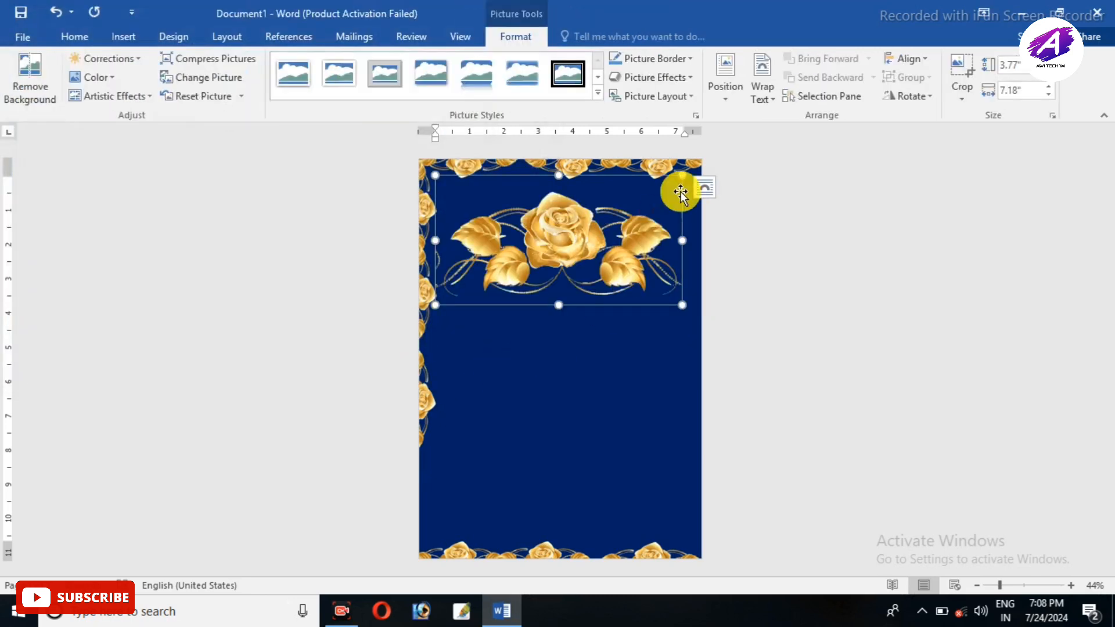
click(762, 93)
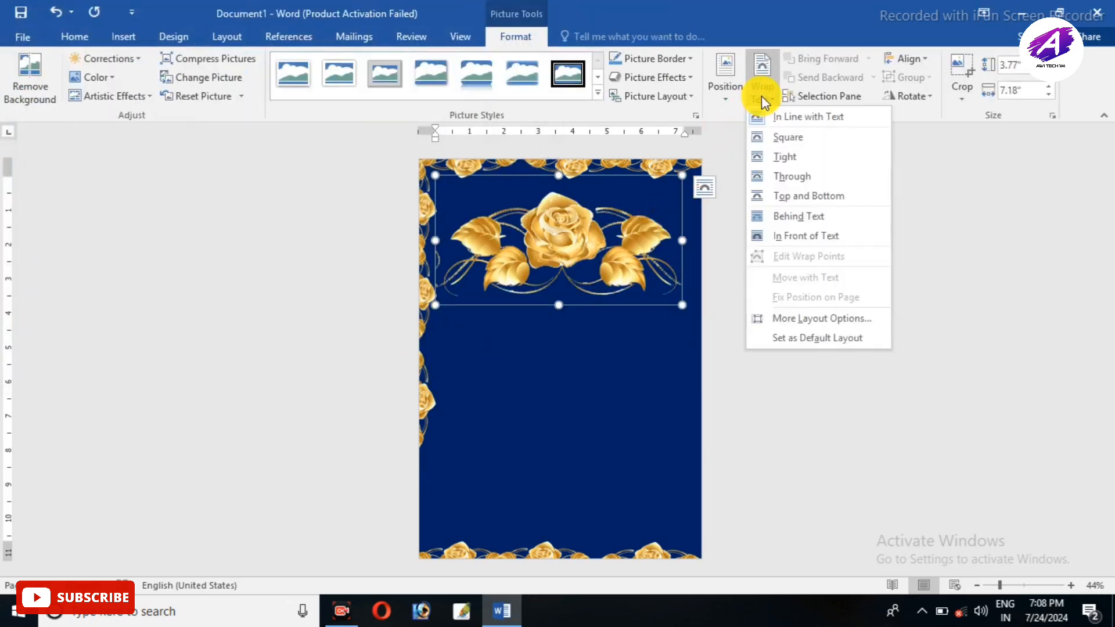
click(768, 235)
Shrink the new rose to about 1.7 by 3.23 inches, rotate it upright and fit it into the left border's lower gap
drag(608, 277, 598, 358)
click(580, 249)
click(562, 304)
drag(549, 227, 635, 324)
drag(615, 450, 410, 496)
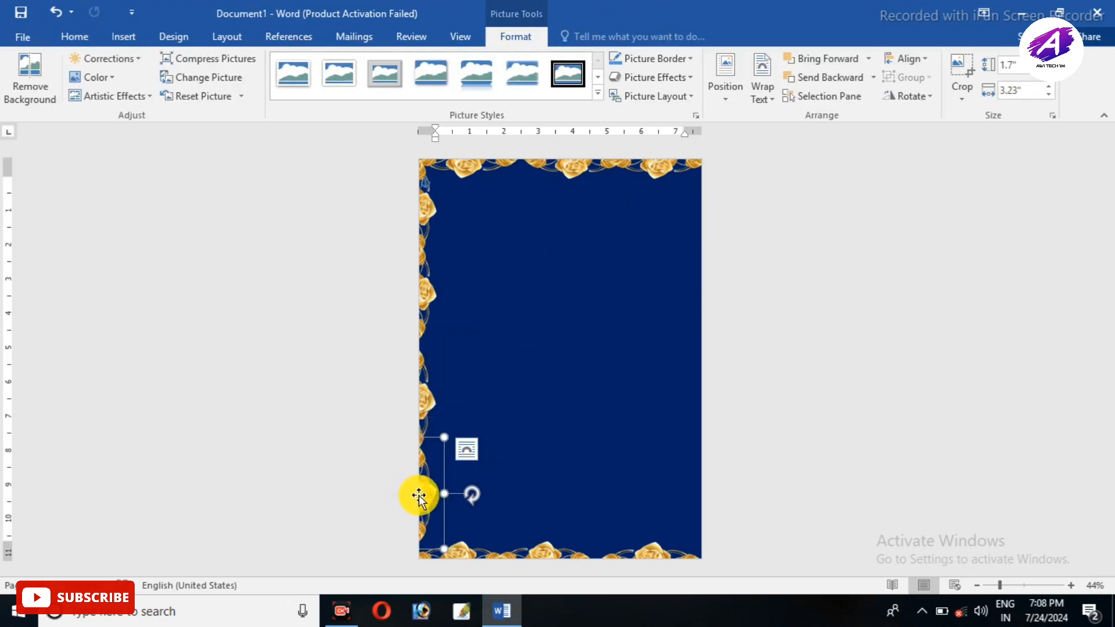
Group the added rose with the left border and shift the group slightly inward from the page's edge
click(425, 369)
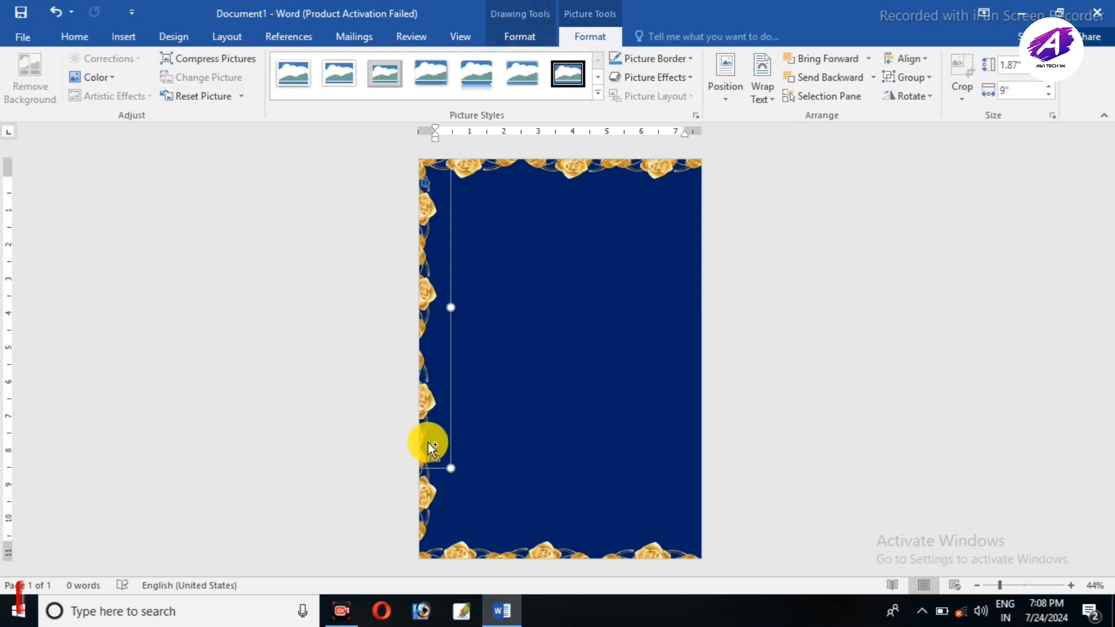
right_click(421, 507)
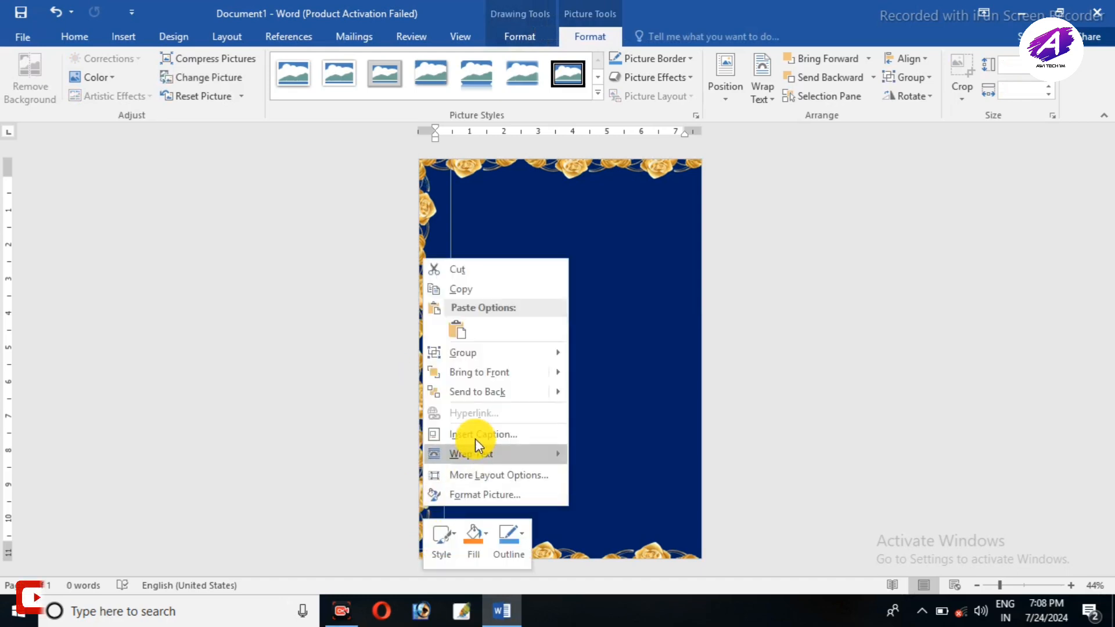
mouse_move(518, 356)
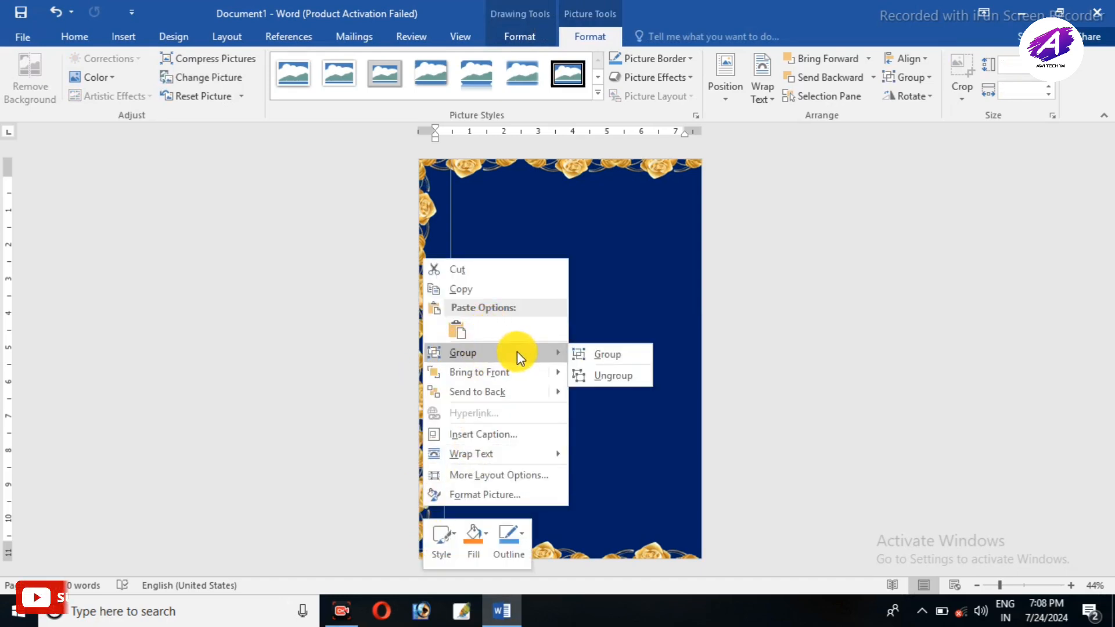
click(599, 360)
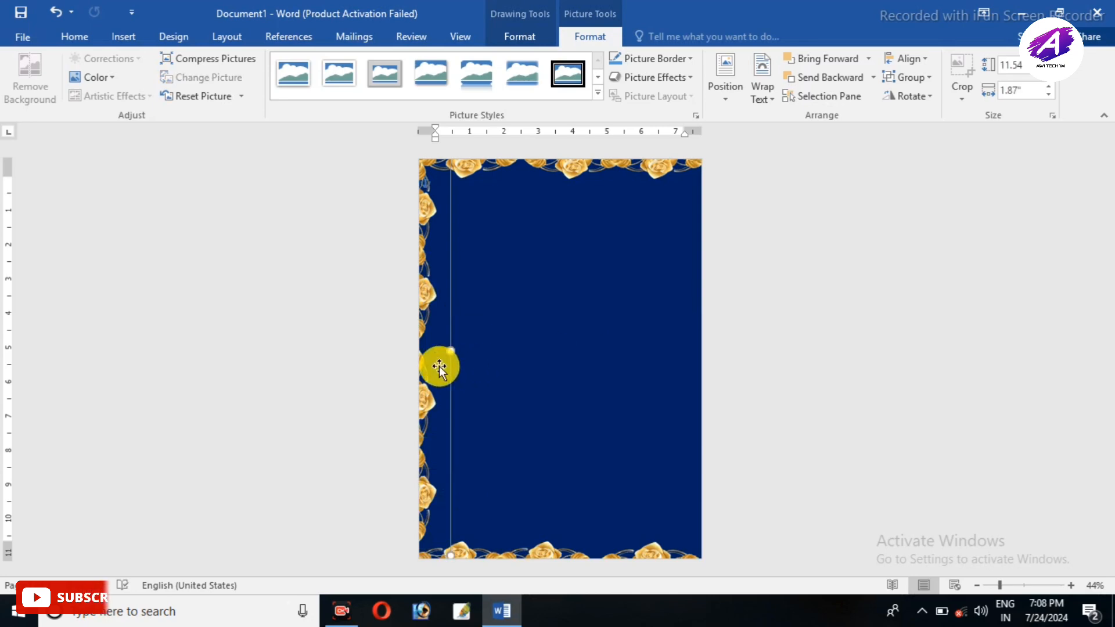
drag(437, 366, 443, 368)
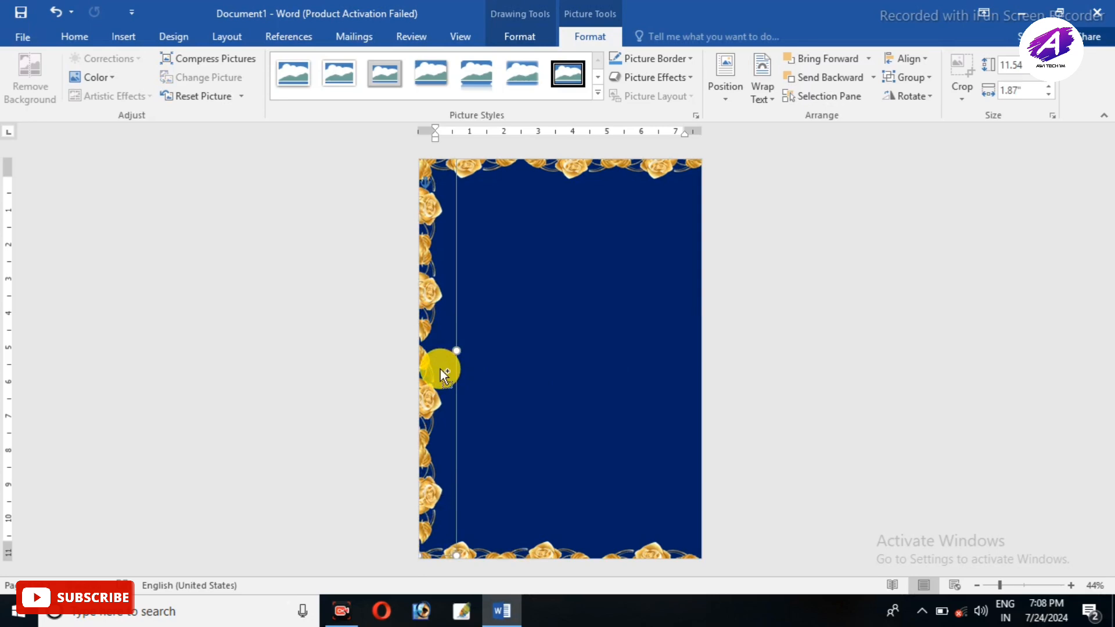
Copy the left rose border, flip the copy horizontally and place it along the page's right edge
drag(440, 369, 641, 378)
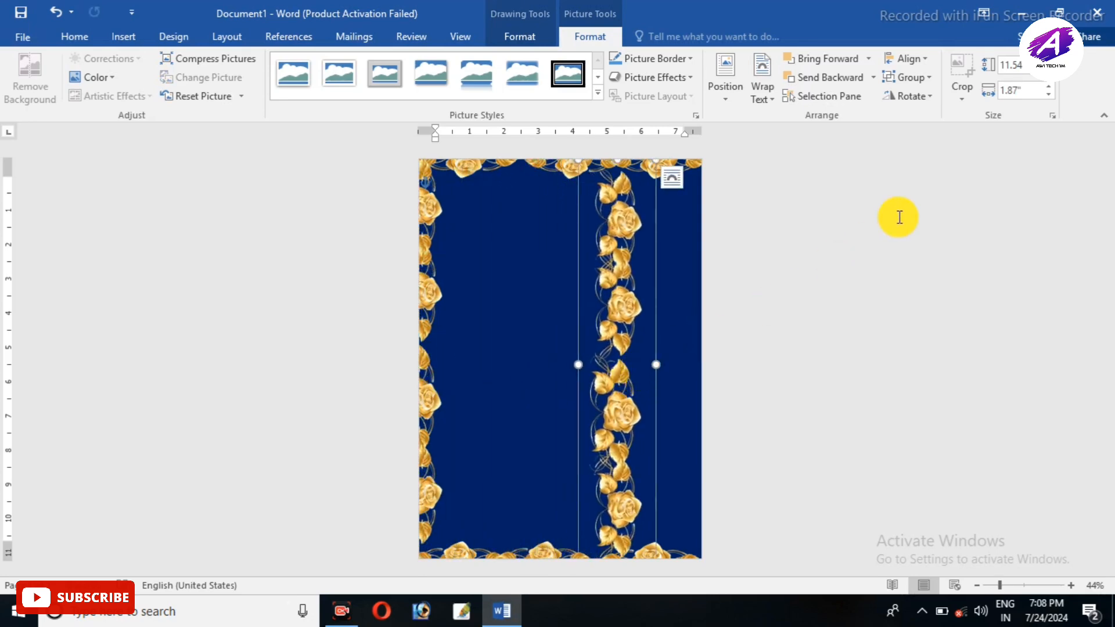
click(899, 102)
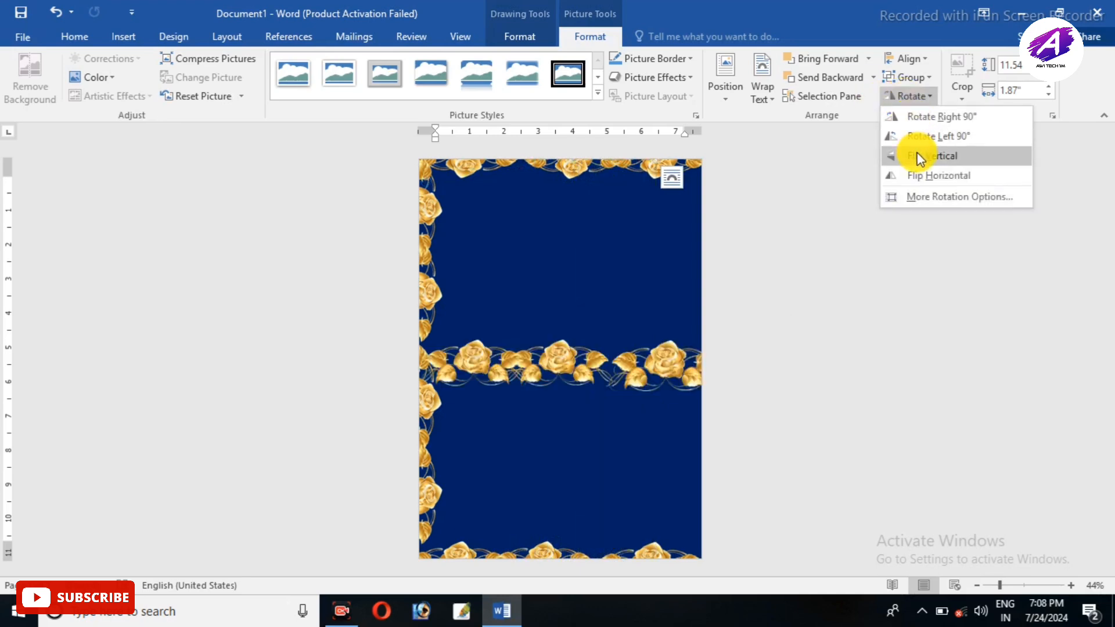
click(919, 174)
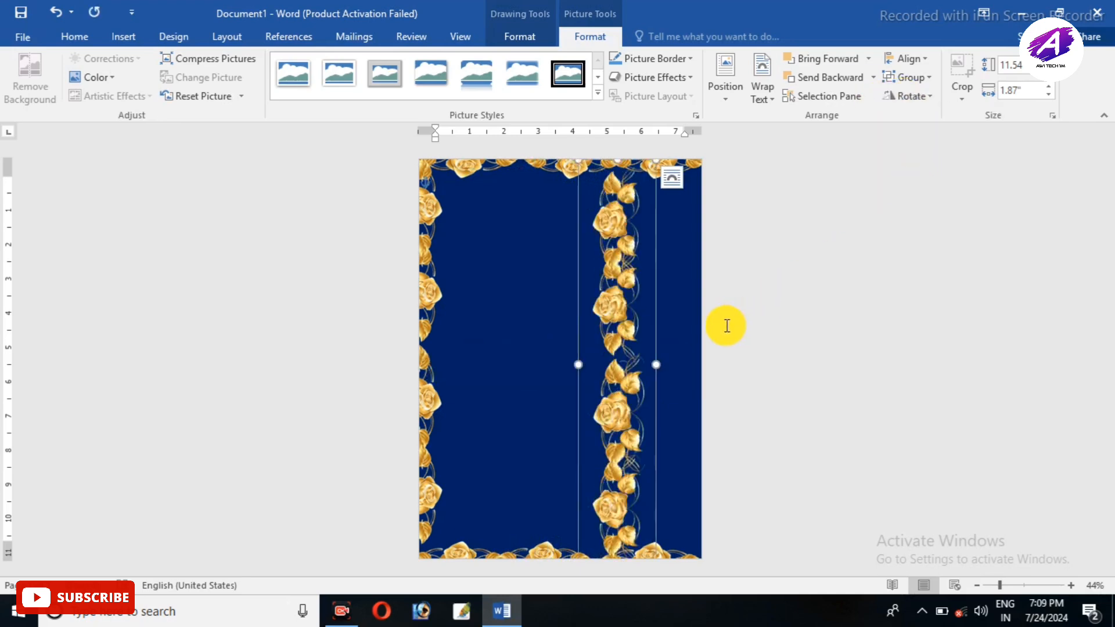
drag(615, 350, 699, 363)
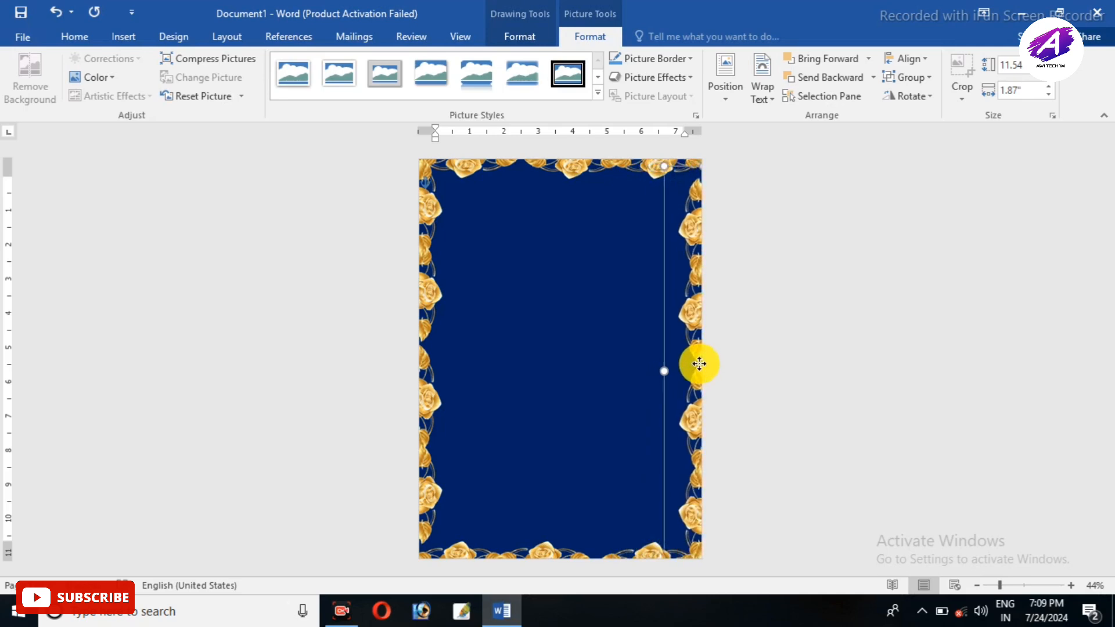
click(531, 441)
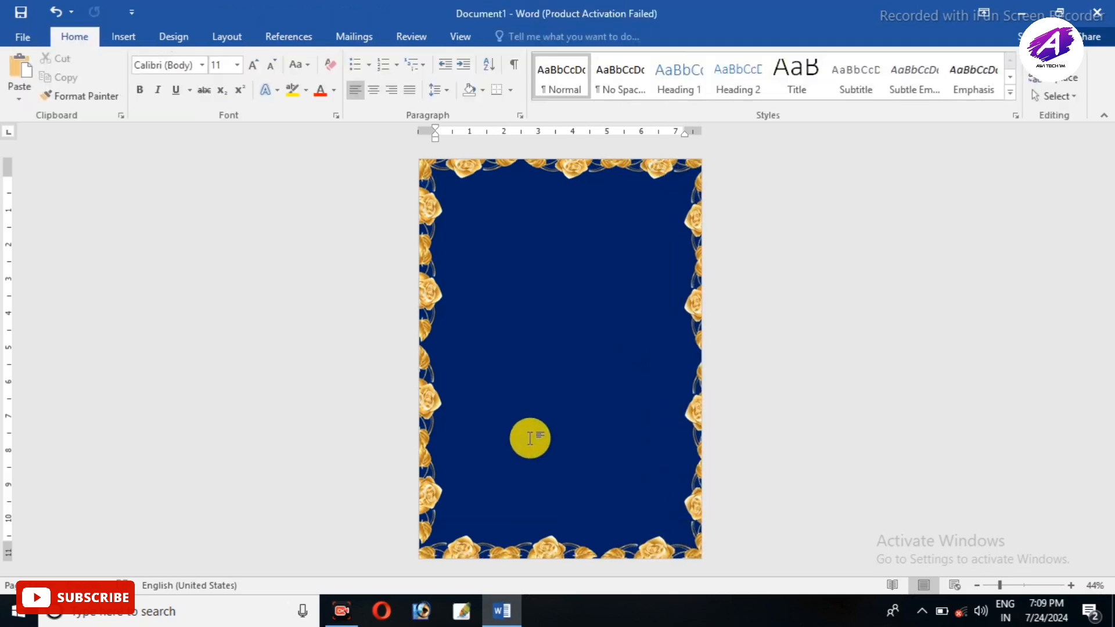
Draw a rectangle about 7.38 inches wide and 10.7 inches high just inside the rose borders
click(124, 39)
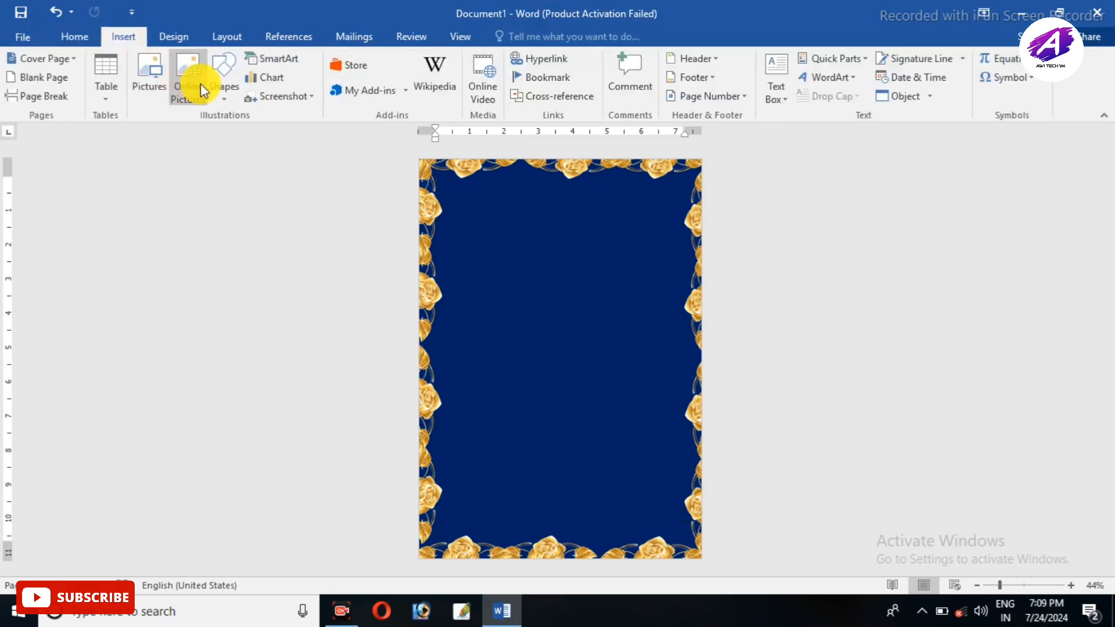
click(225, 86)
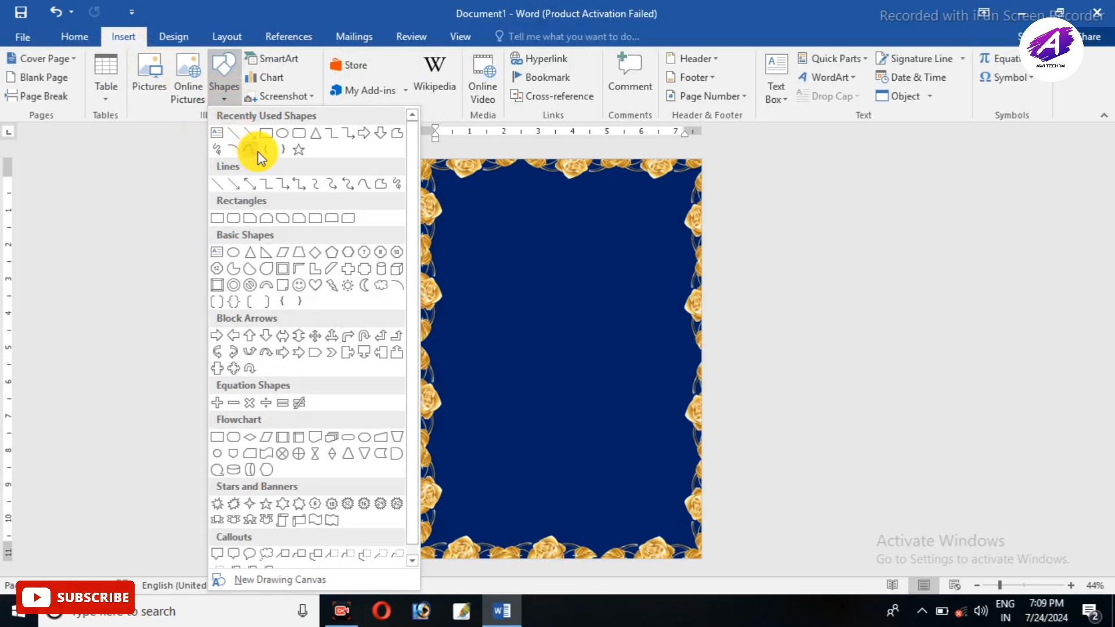
click(267, 133)
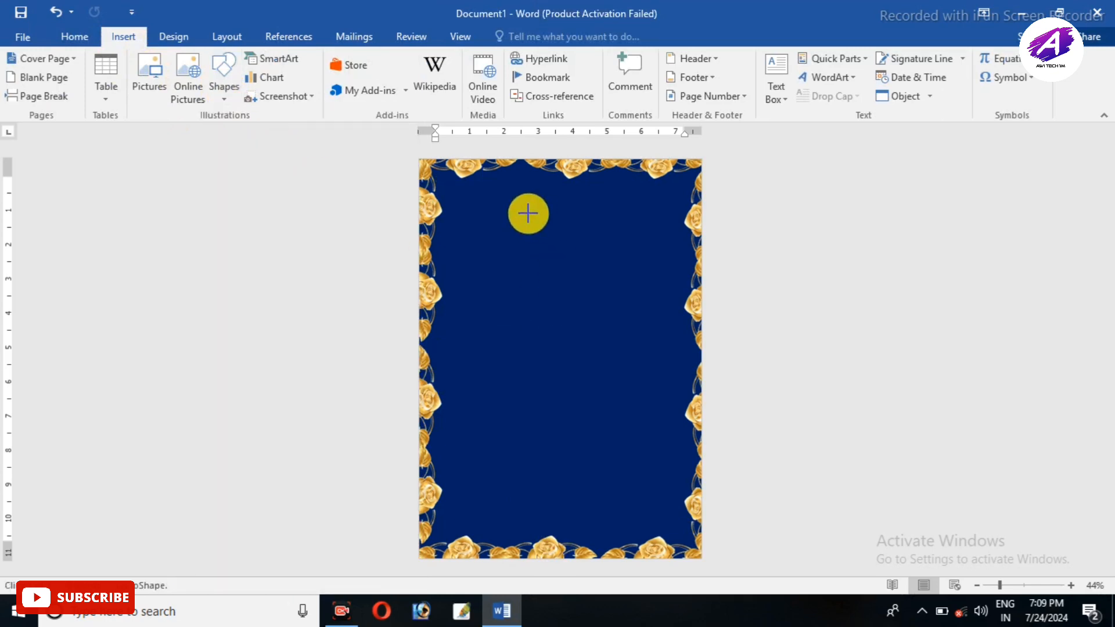
mouse_move(435, 172)
mouse_down()
mouse_move(540, 269)
mouse_move(633, 461)
mouse_move(689, 541)
mouse_up()
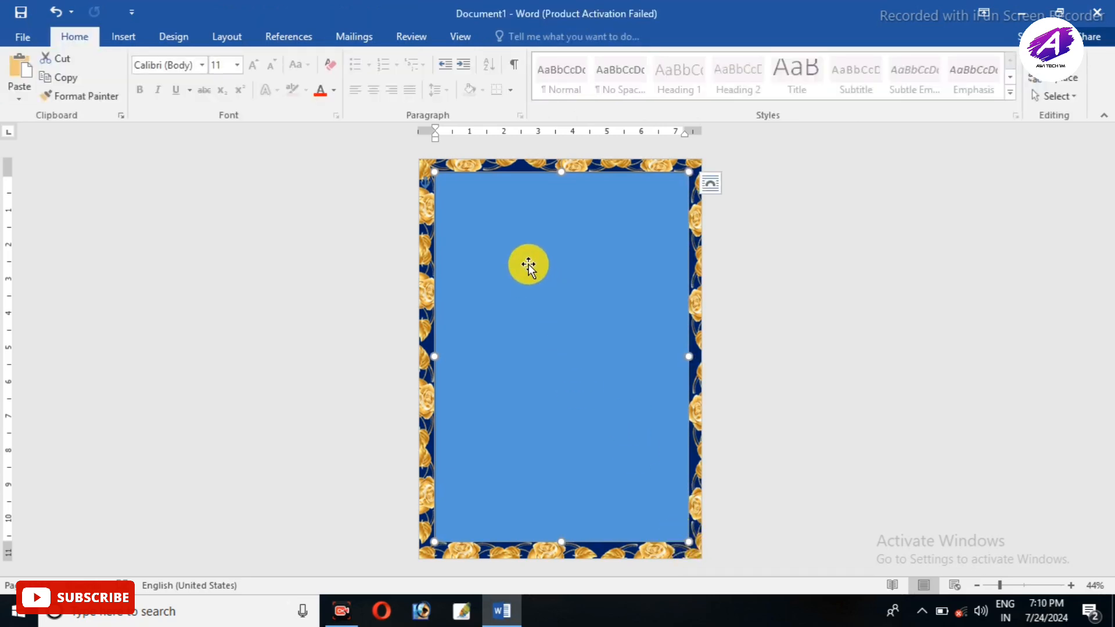
Remove the fill from the rectangle inside the rose borders
double_click(525, 170)
click(396, 57)
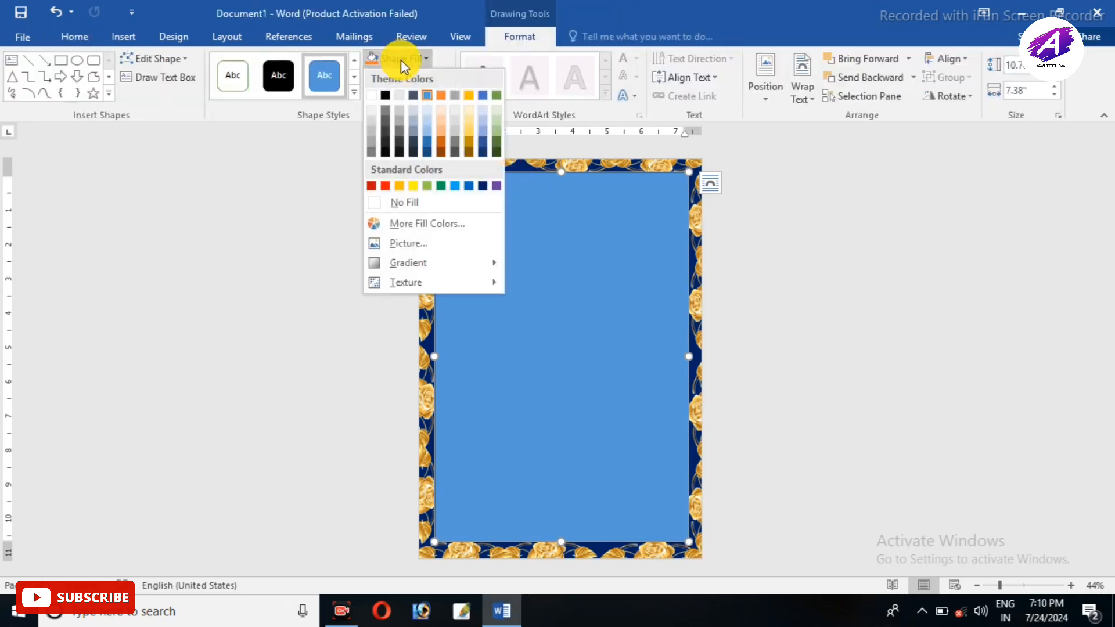
click(430, 198)
key(ctrl+z)
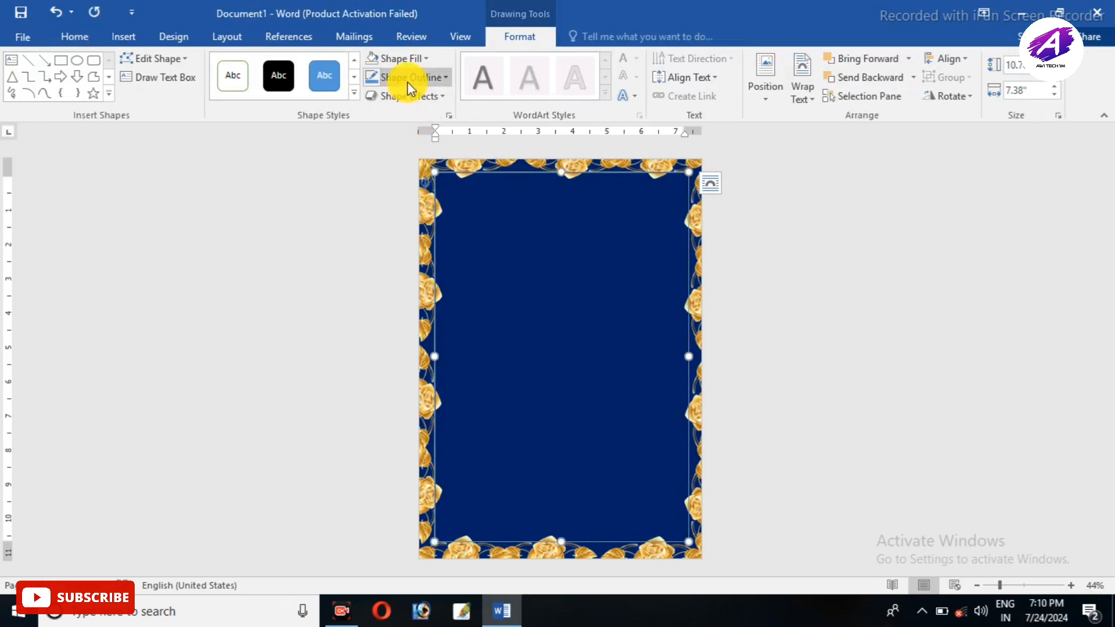
Give the rectangle a standard orange outline with a 3 pt weight
click(422, 81)
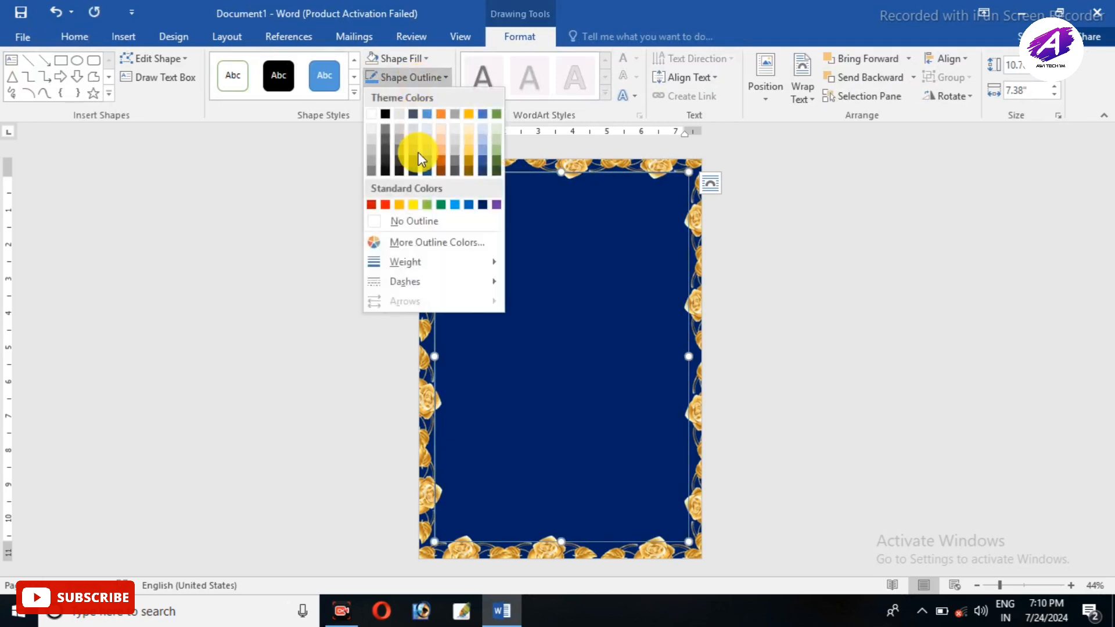
click(410, 223)
click(415, 81)
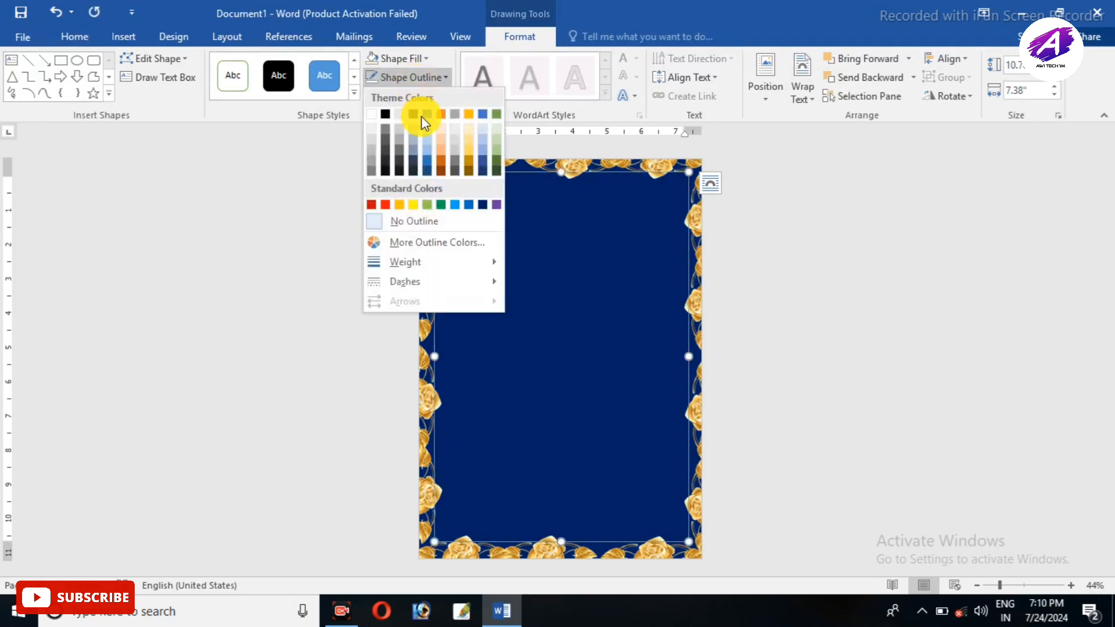
click(399, 203)
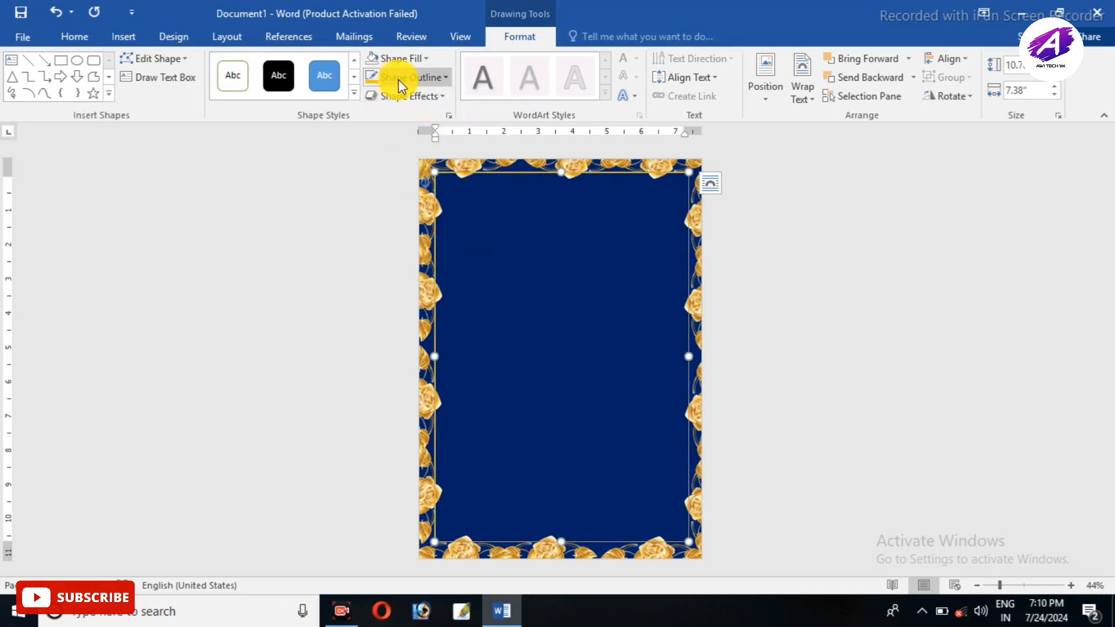
click(413, 78)
mouse_move(434, 263)
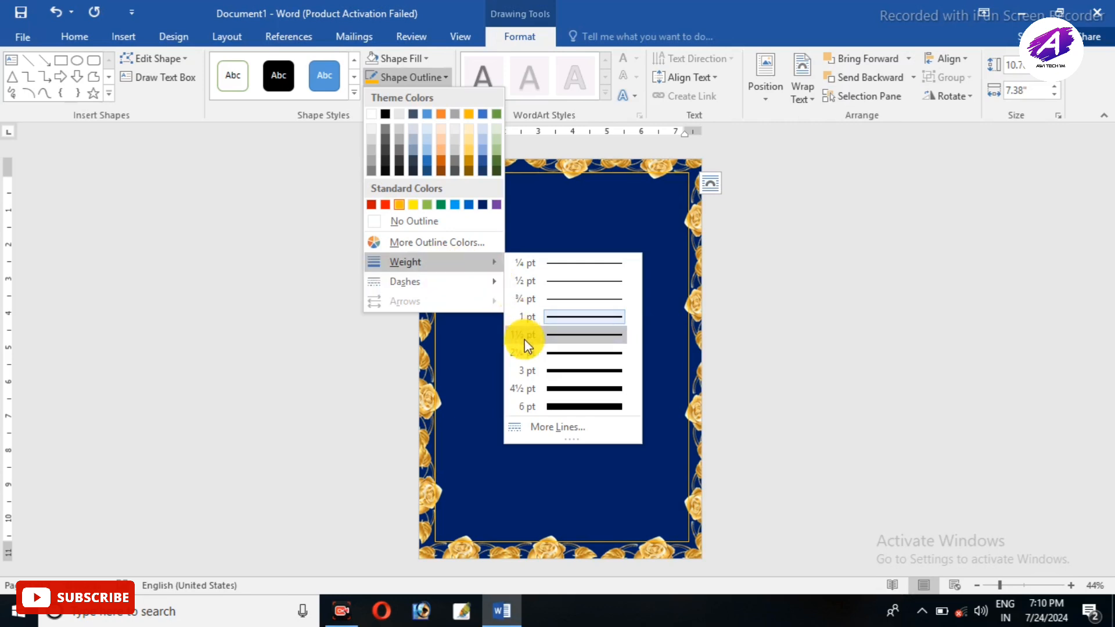
click(533, 373)
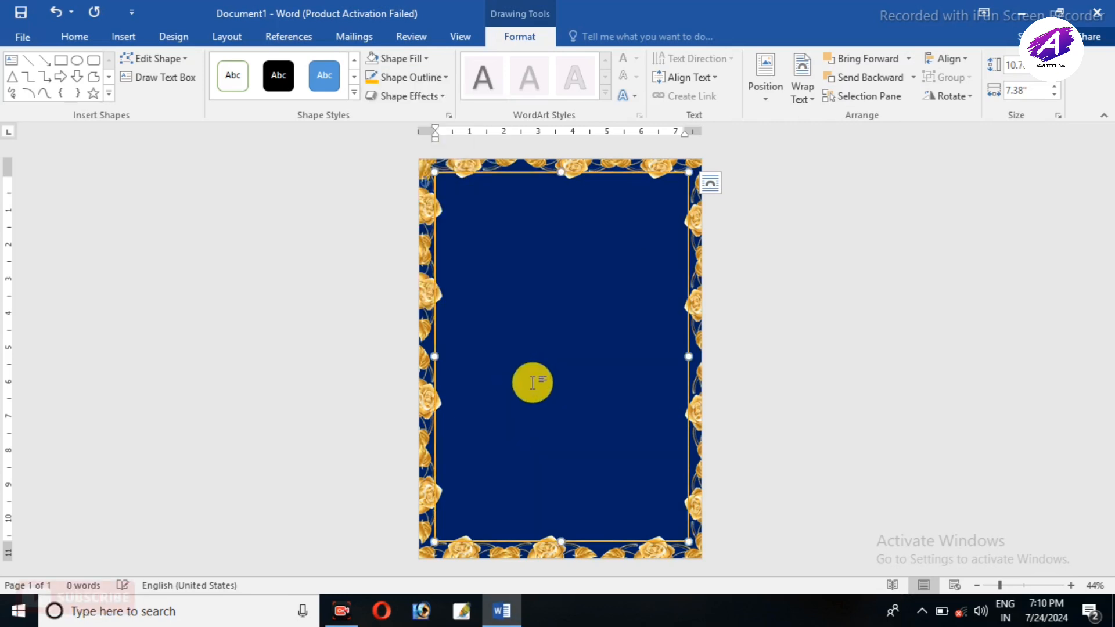
click(538, 380)
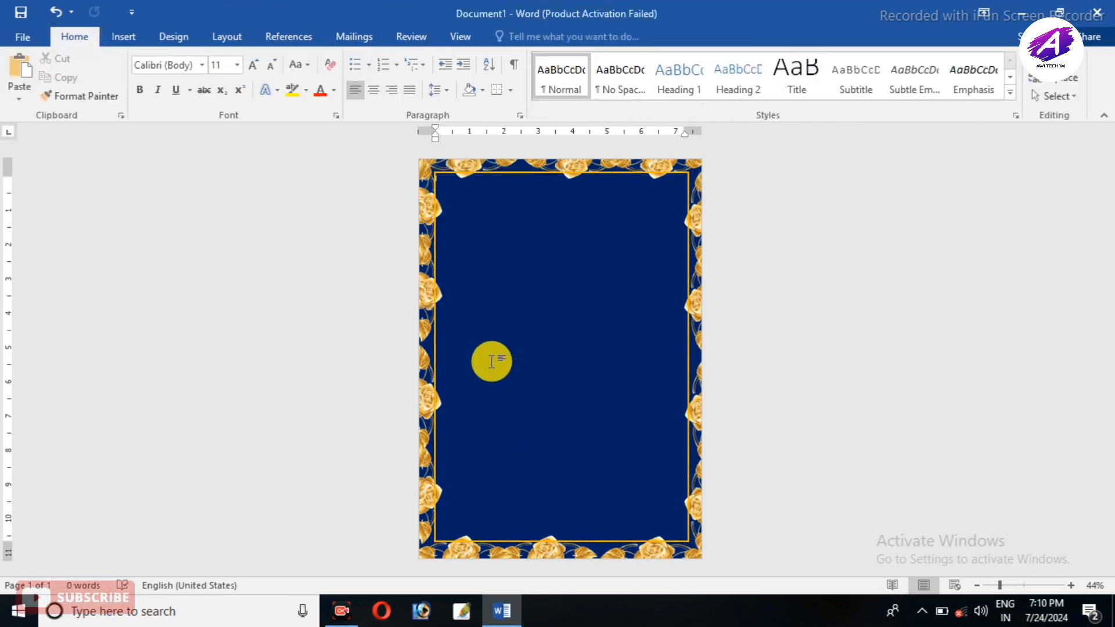
click(126, 36)
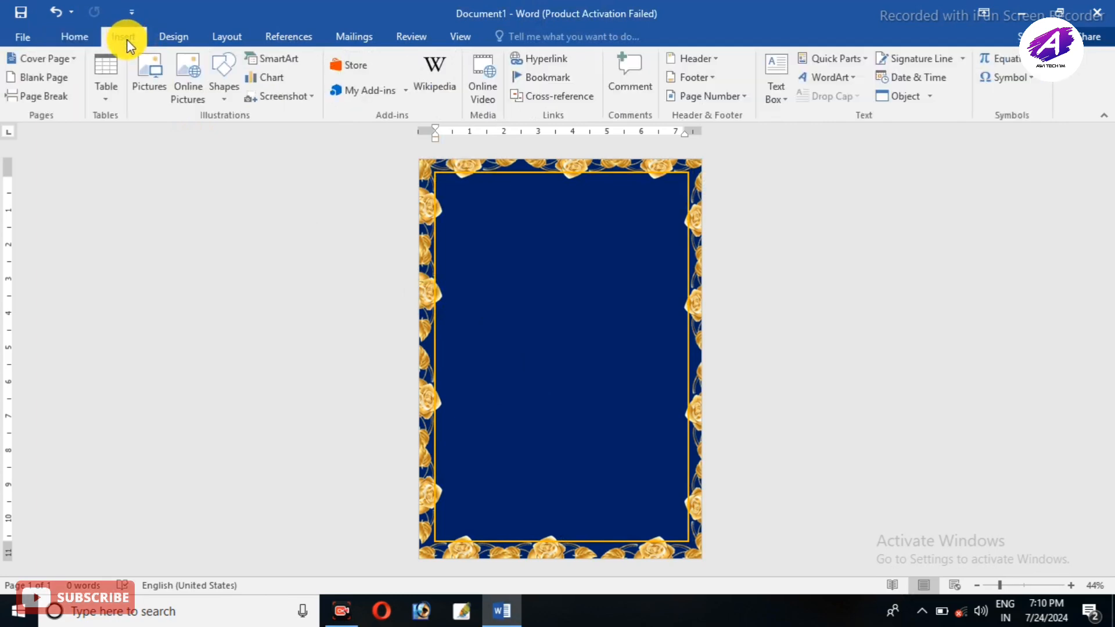
click(148, 88)
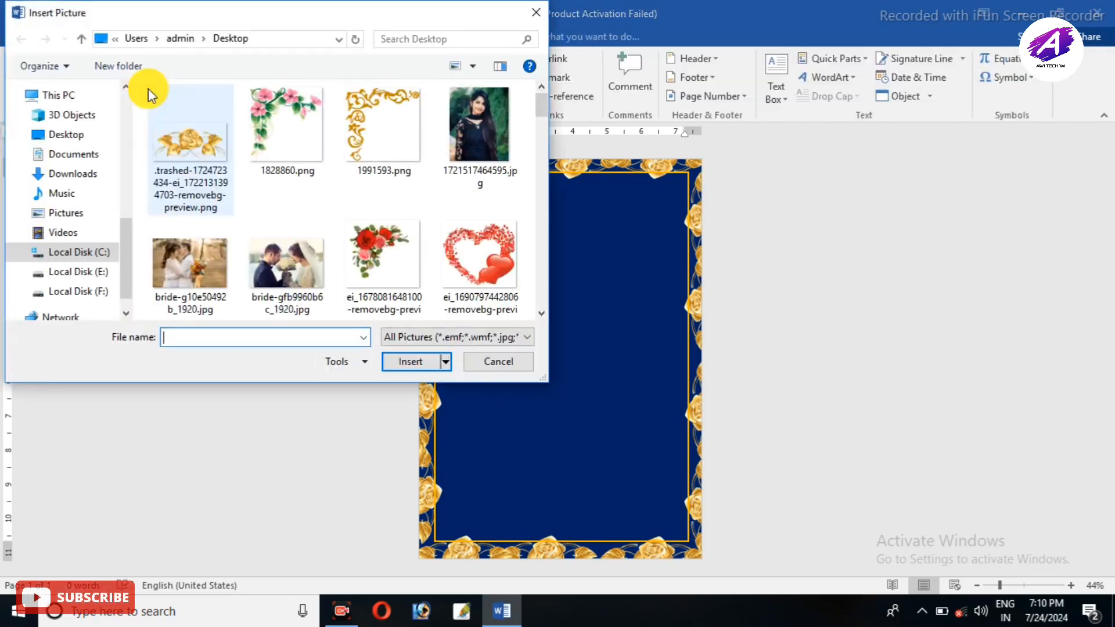
scroll(416, 200, down, 10)
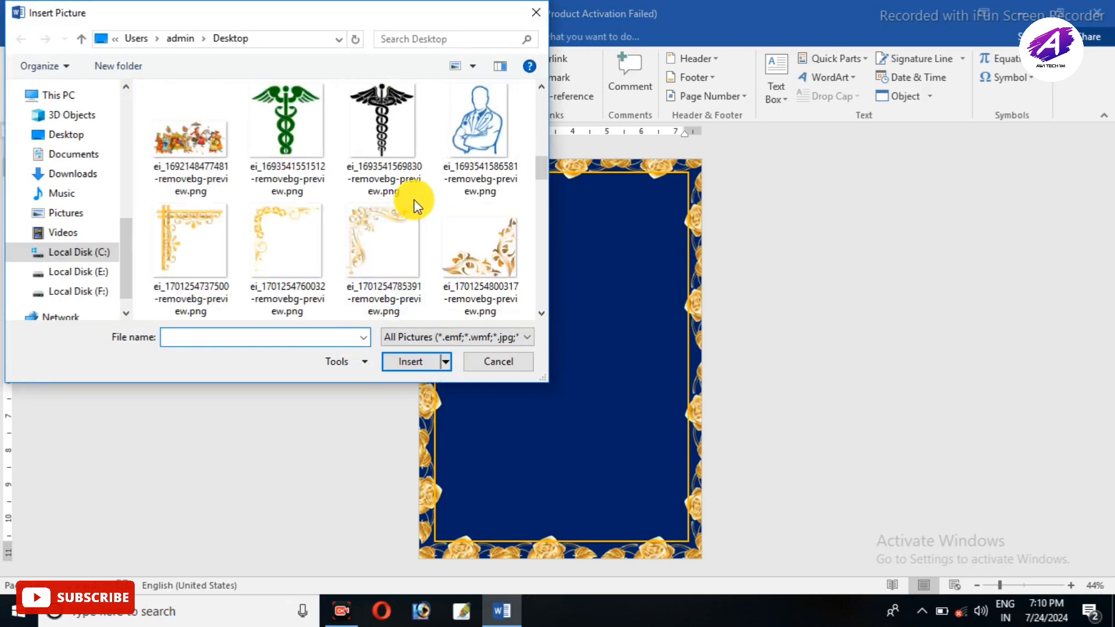
click(479, 260)
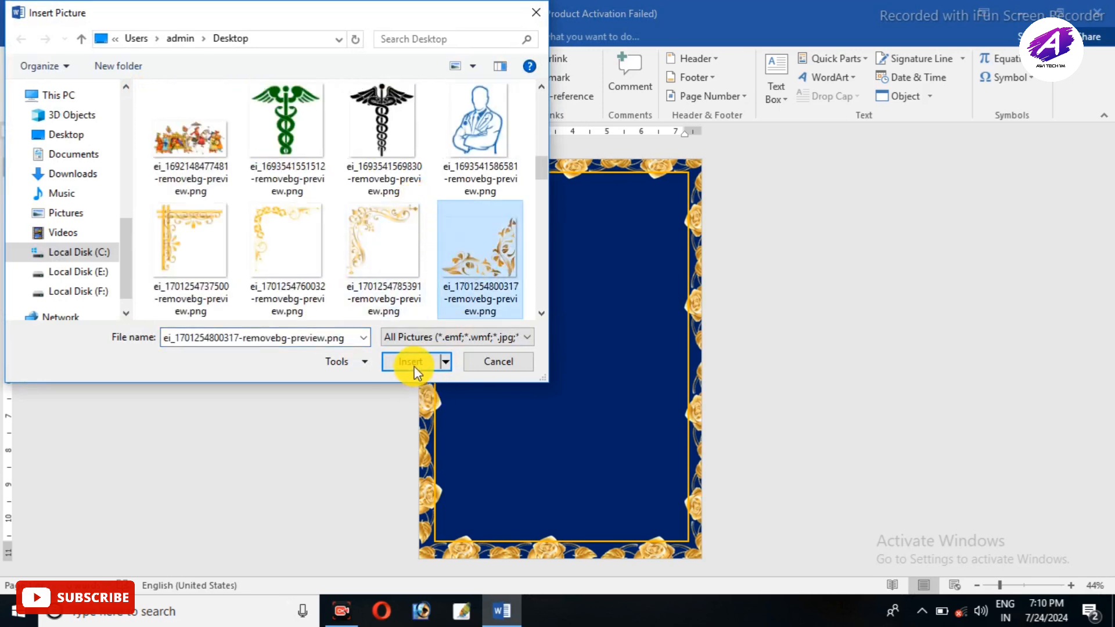
click(414, 362)
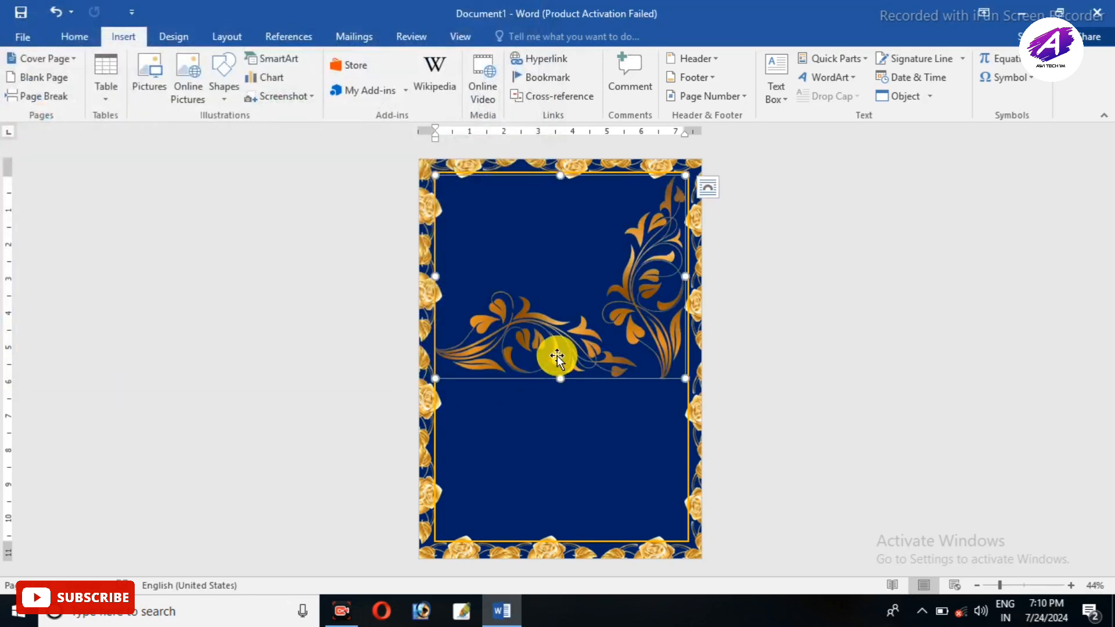
click(763, 93)
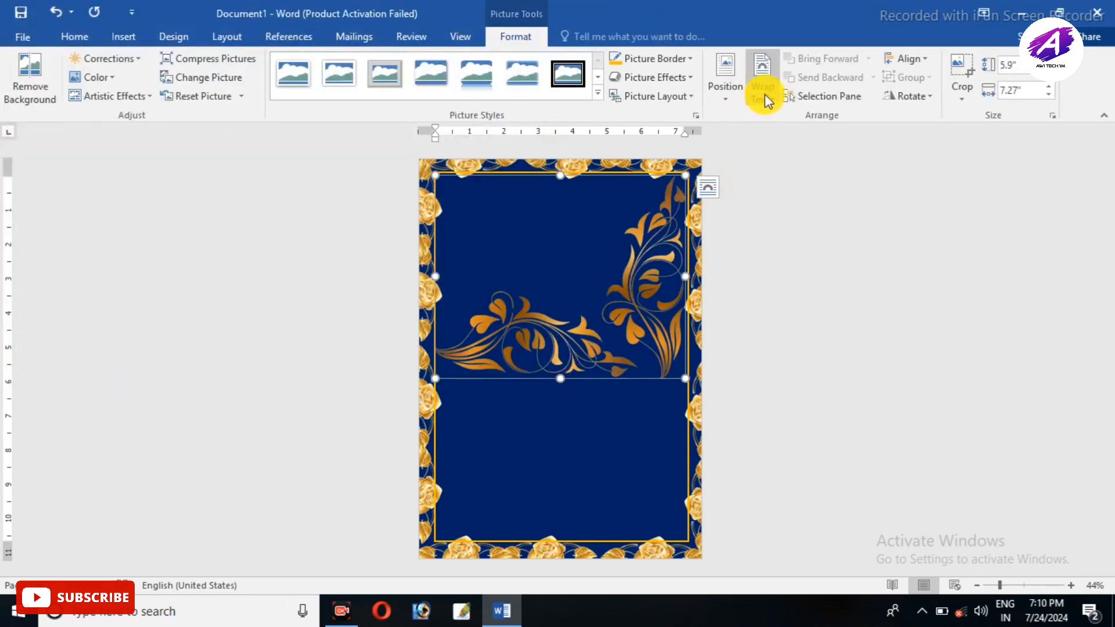
click(789, 235)
Turn the floral picture upside down and fit it at about 2.65 by 3.26 inches into the frame's upper-left corner
drag(622, 341, 612, 387)
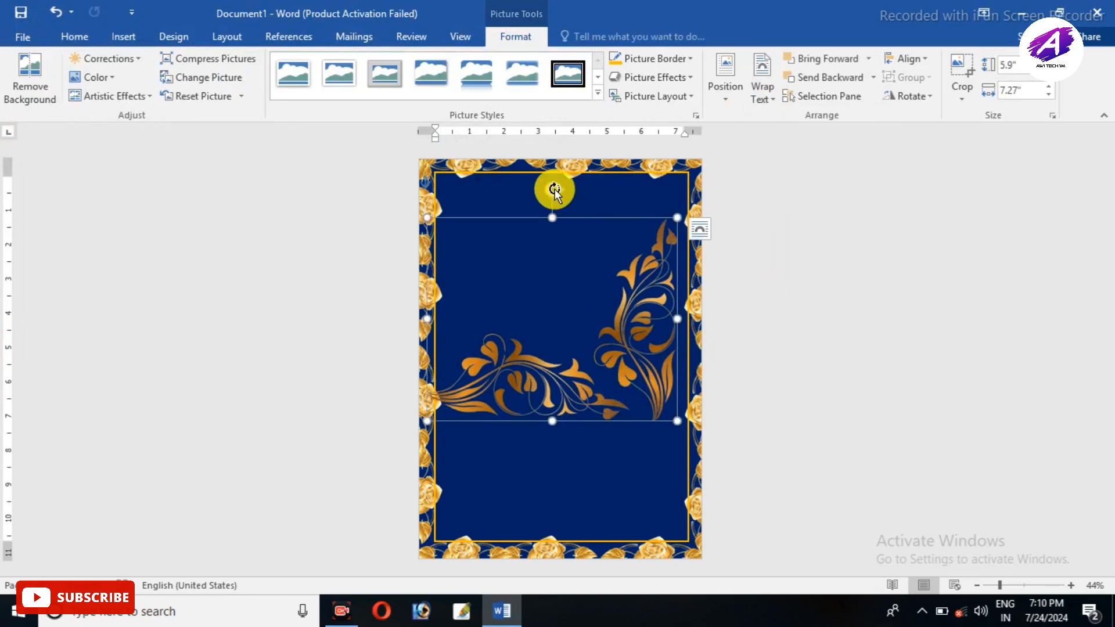
drag(555, 188, 548, 402)
drag(674, 418, 539, 281)
drag(491, 243, 499, 197)
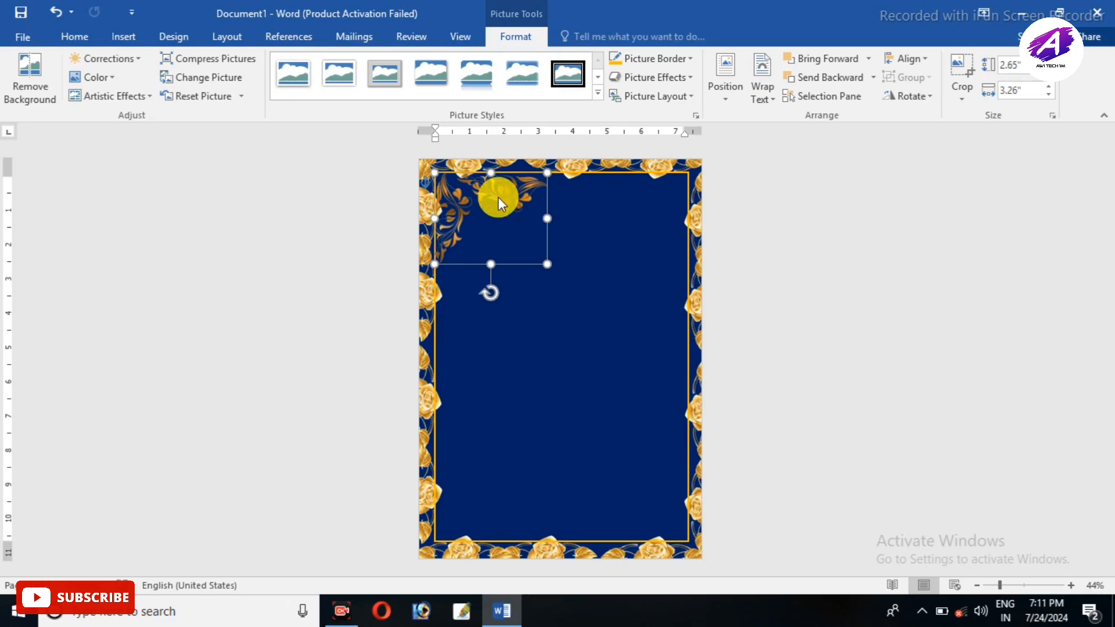
Shrink the floral corner to about 2.15 by 2.65 inches and place an upright copy in the frame's lower-right corner
drag(550, 264, 576, 422)
drag(583, 466, 582, 327)
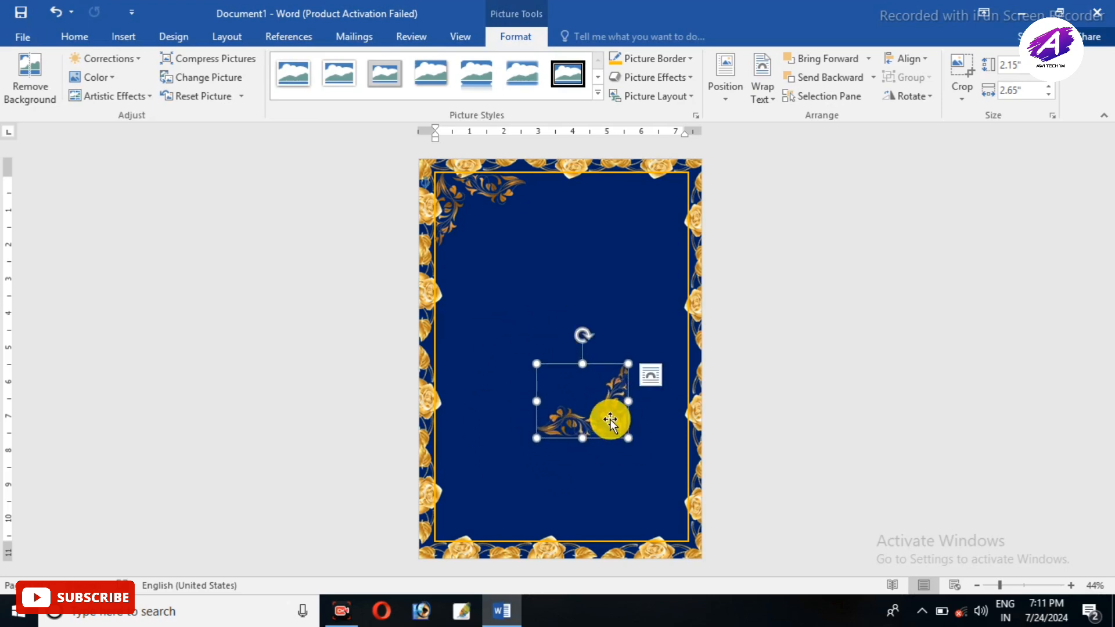
drag(605, 419, 674, 522)
click(571, 400)
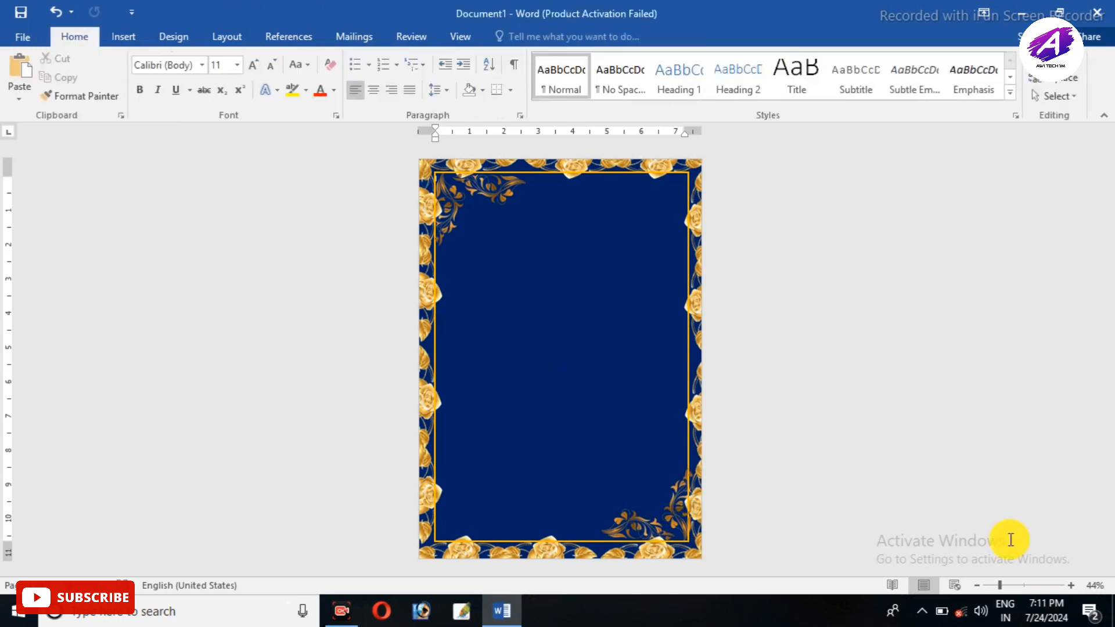
click(666, 525)
drag(666, 524, 666, 531)
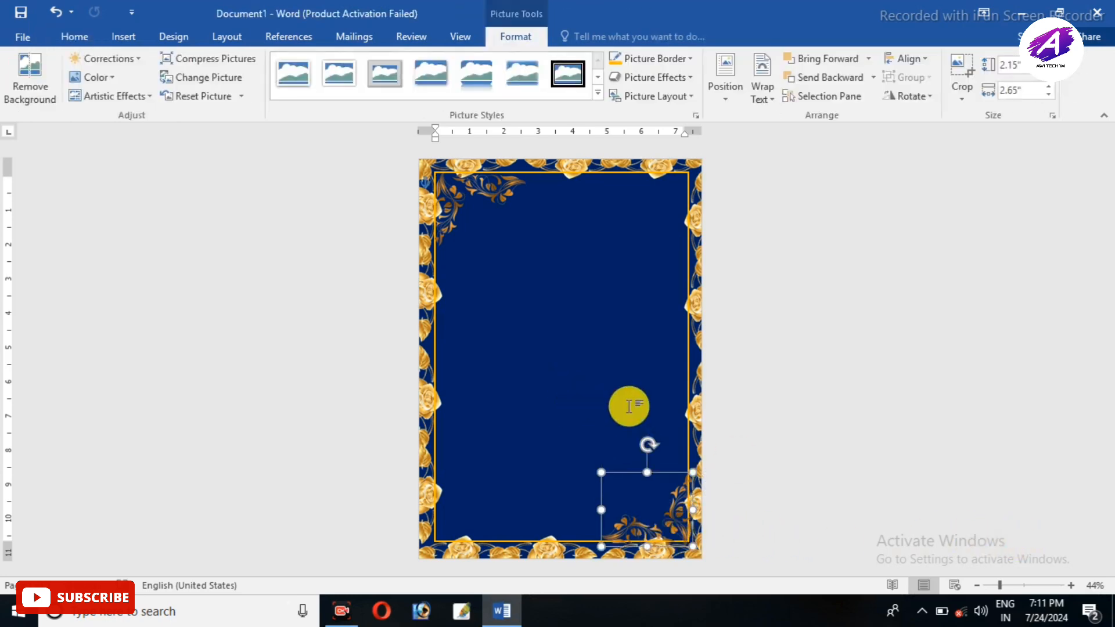
click(1065, 532)
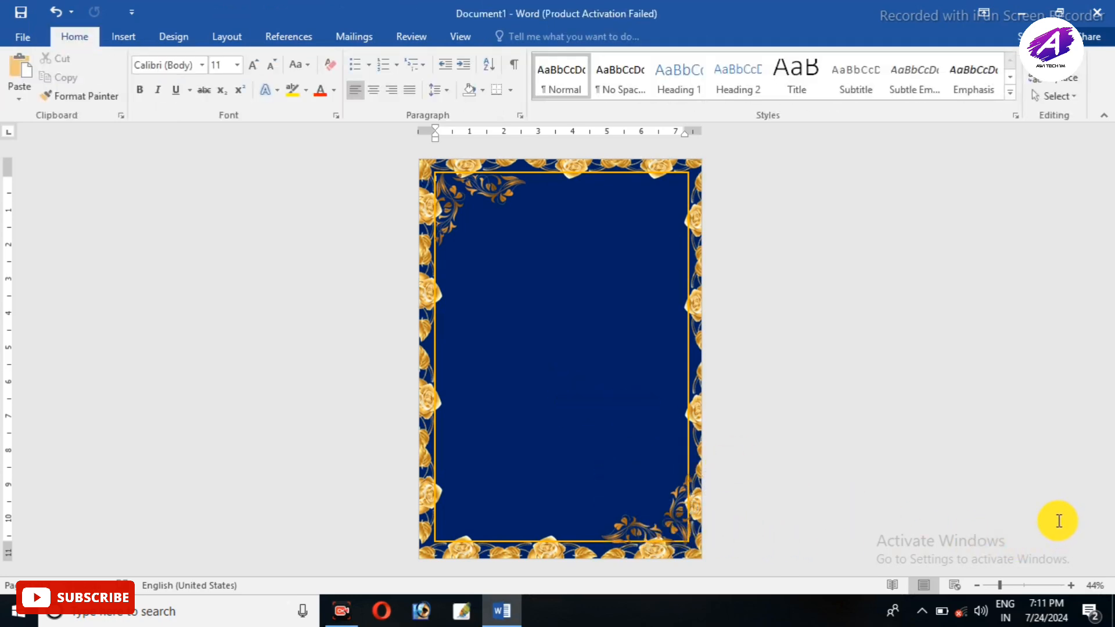